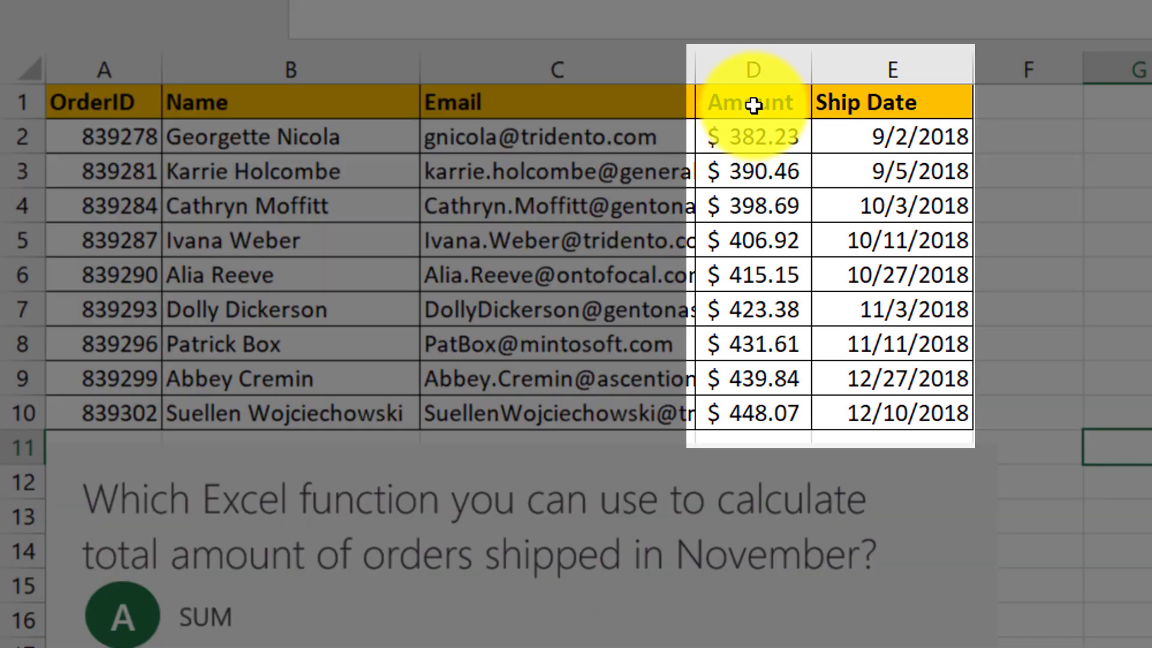
# Highlight the Amount column, then the amounts and ship dates of the November orders in D7:E8.
pyautogui.moveTo(746, 103); pyautogui.dragTo(769, 412)
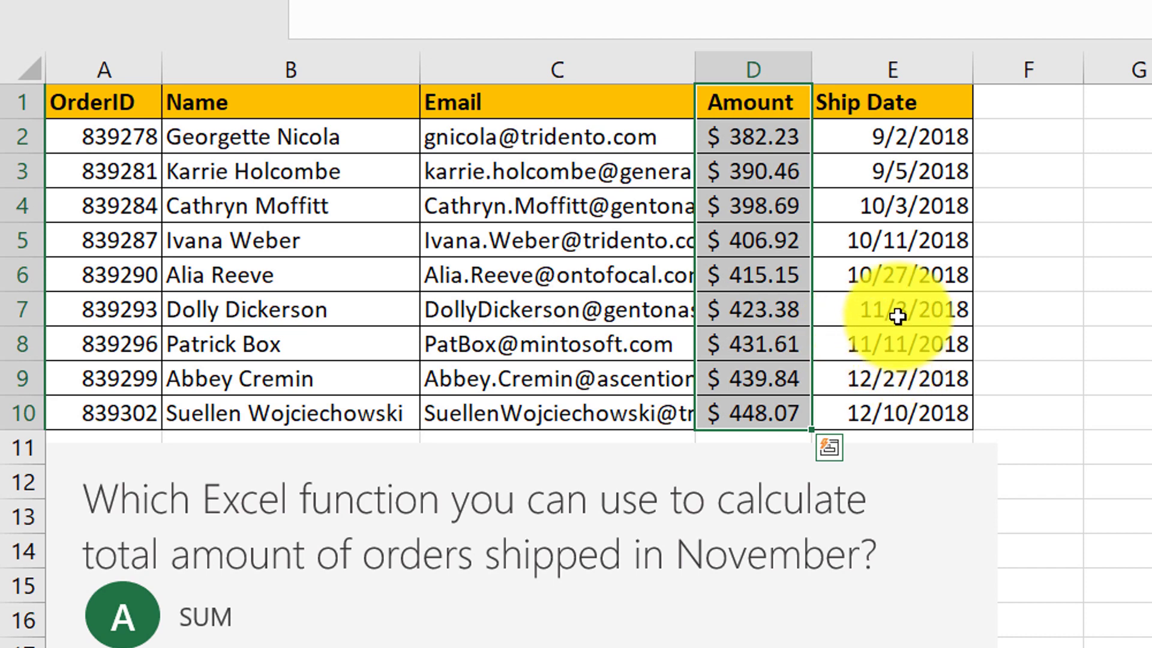
pyautogui.moveTo(897, 316); pyautogui.dragTo(784, 342)
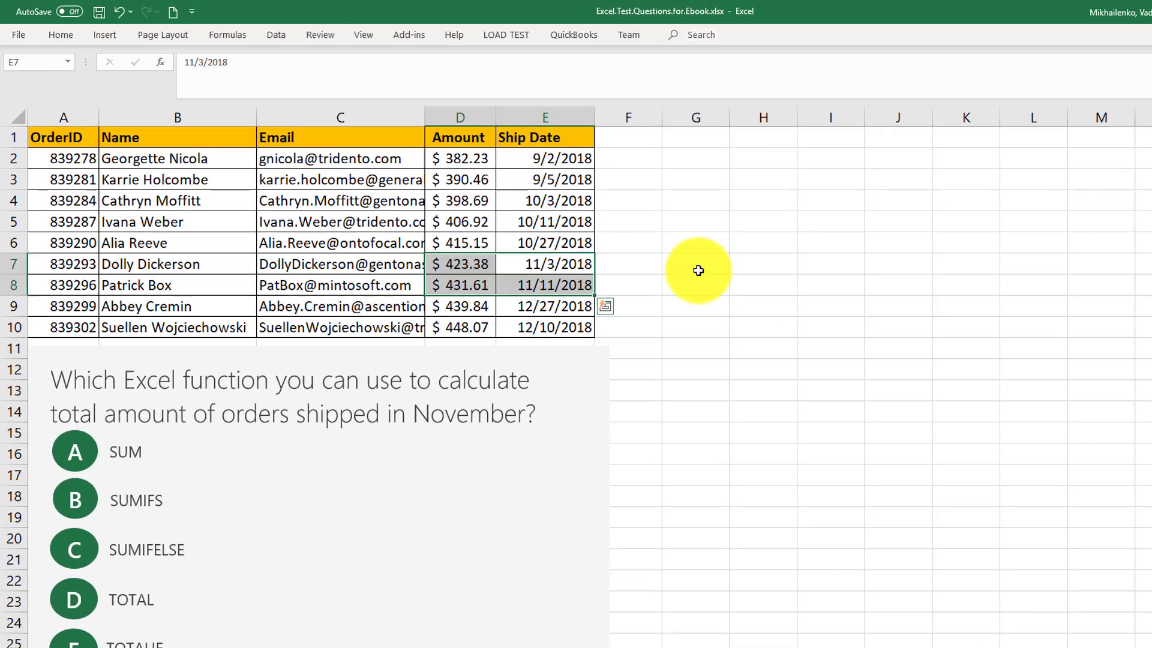
# Begin a =SUMIFS( formula in cell G7 for the November order total.
pyautogui.click(593, 225)
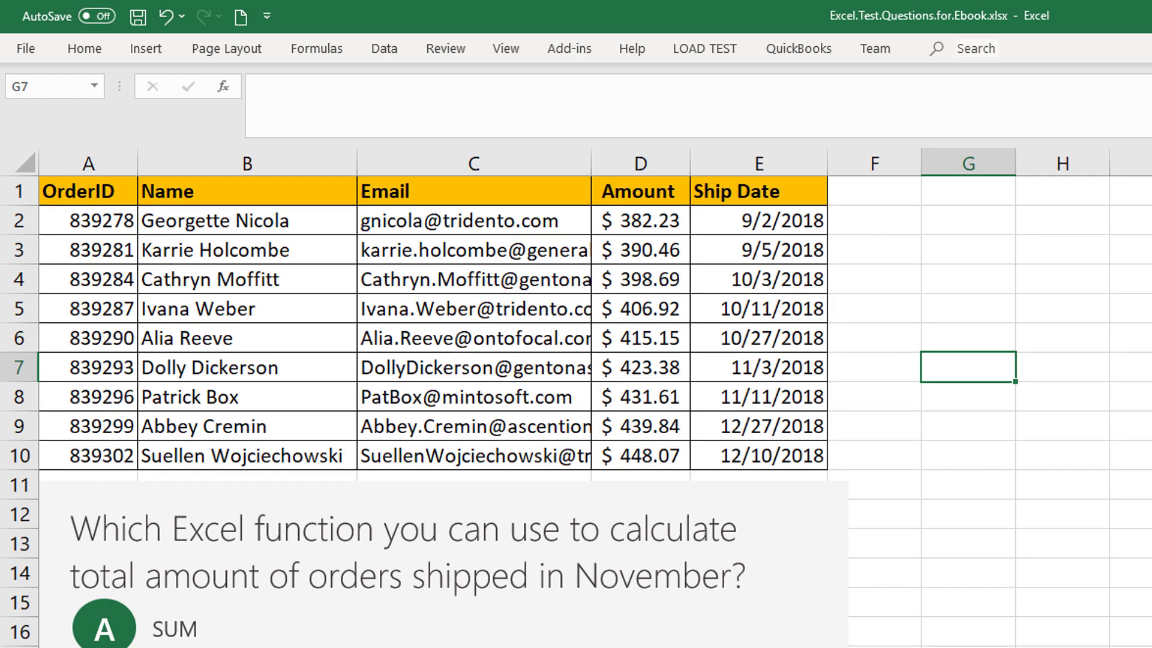
pyautogui.write('=SUM')
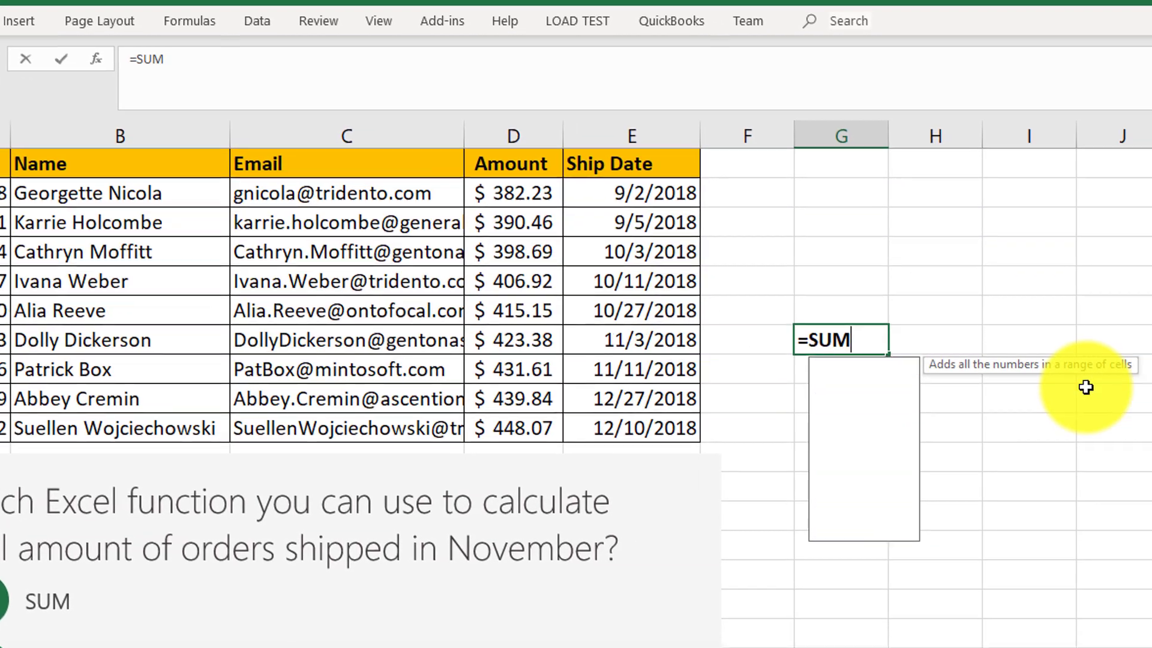
pyautogui.write('IFS')
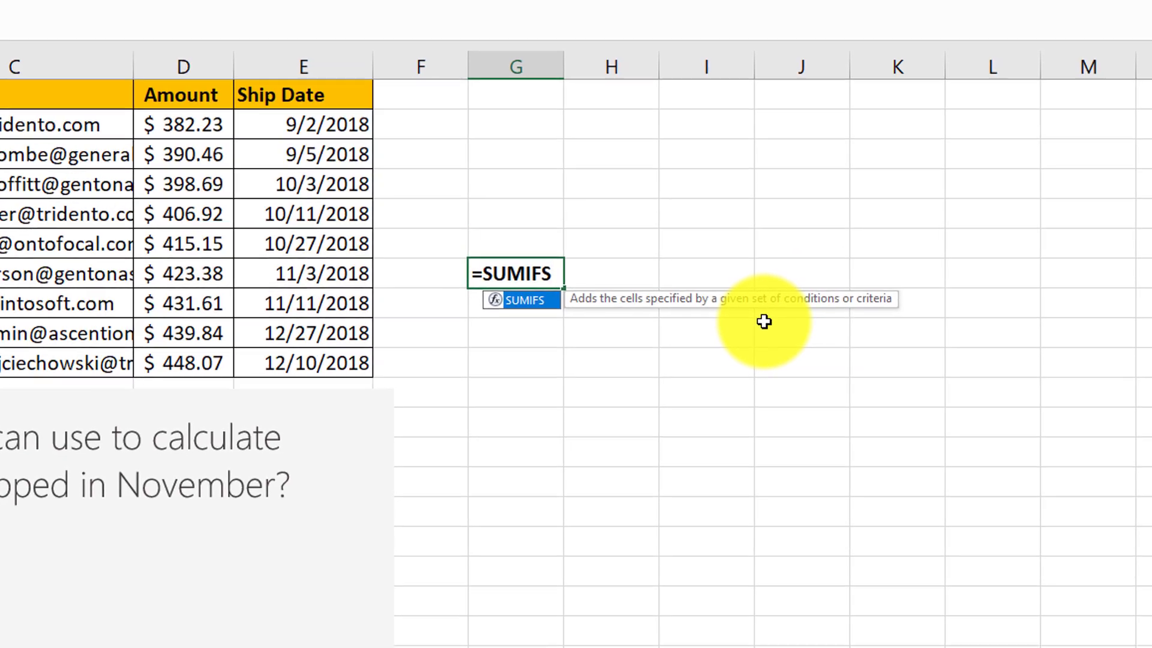
pyautogui.write('(')
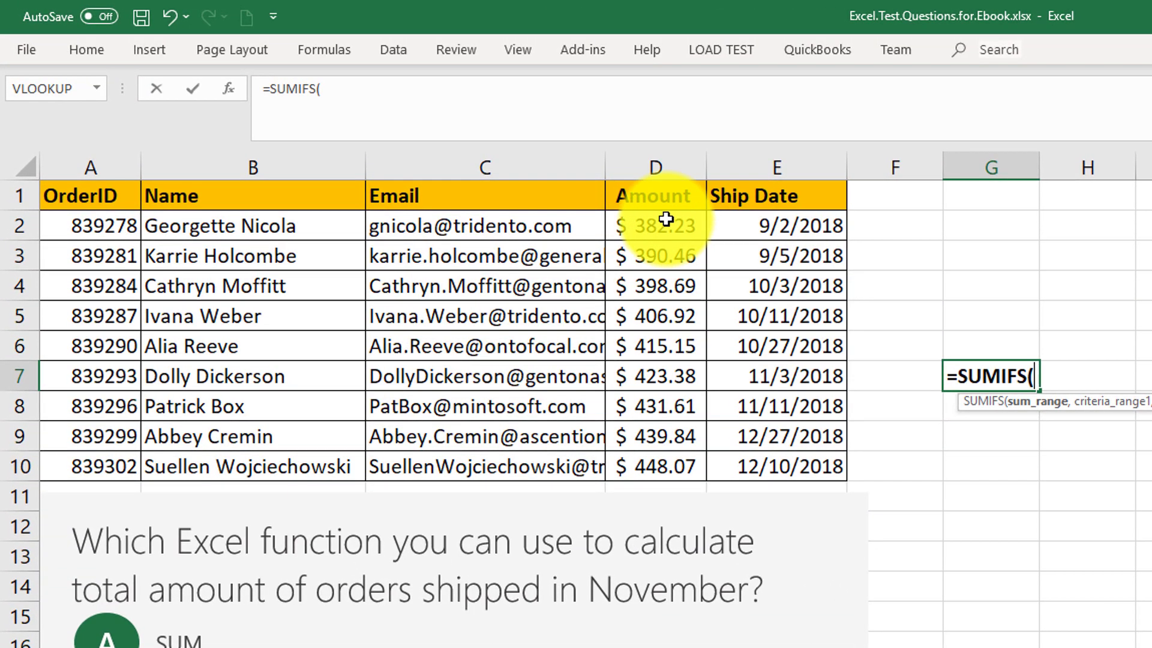
# Give the G7 SUMIFS the sum range D2:D10 and E2:E10 as its first criteria range.
pyautogui.moveTo(666, 220); pyautogui.dragTo(654, 467)
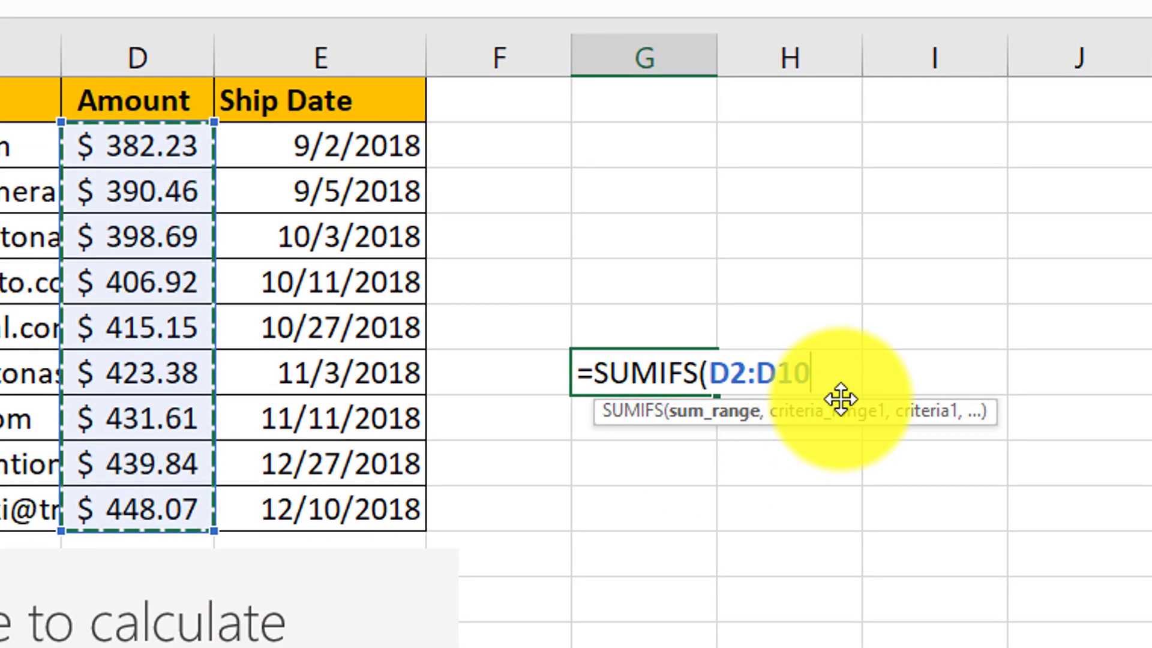
pyautogui.write(',')
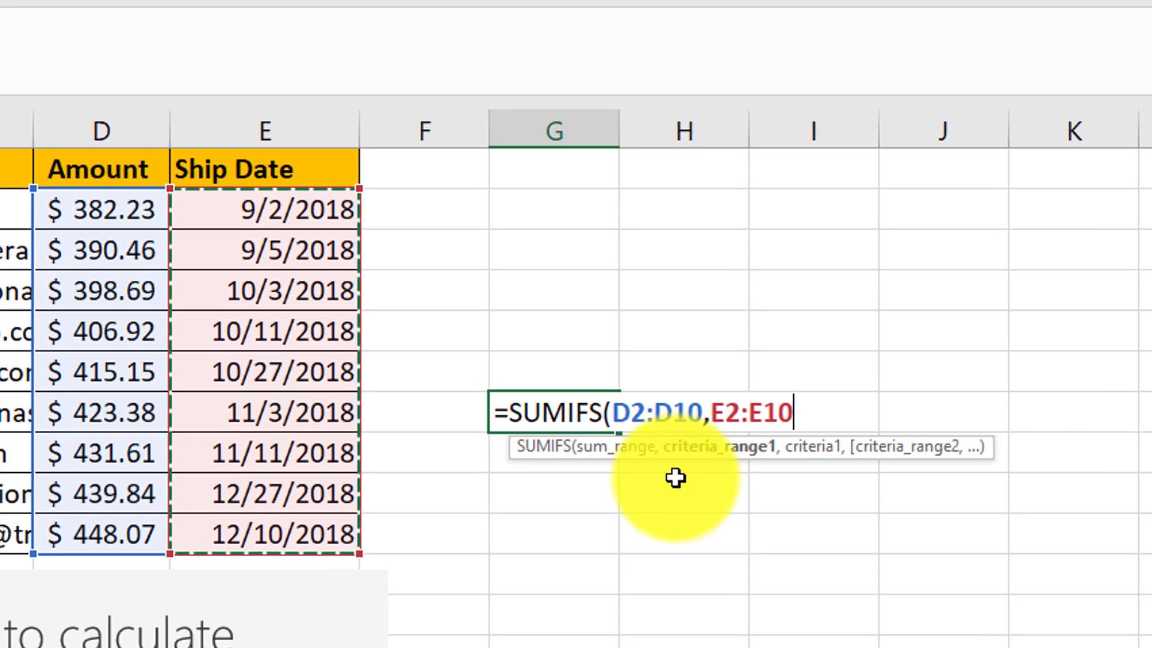
pyautogui.write(',')
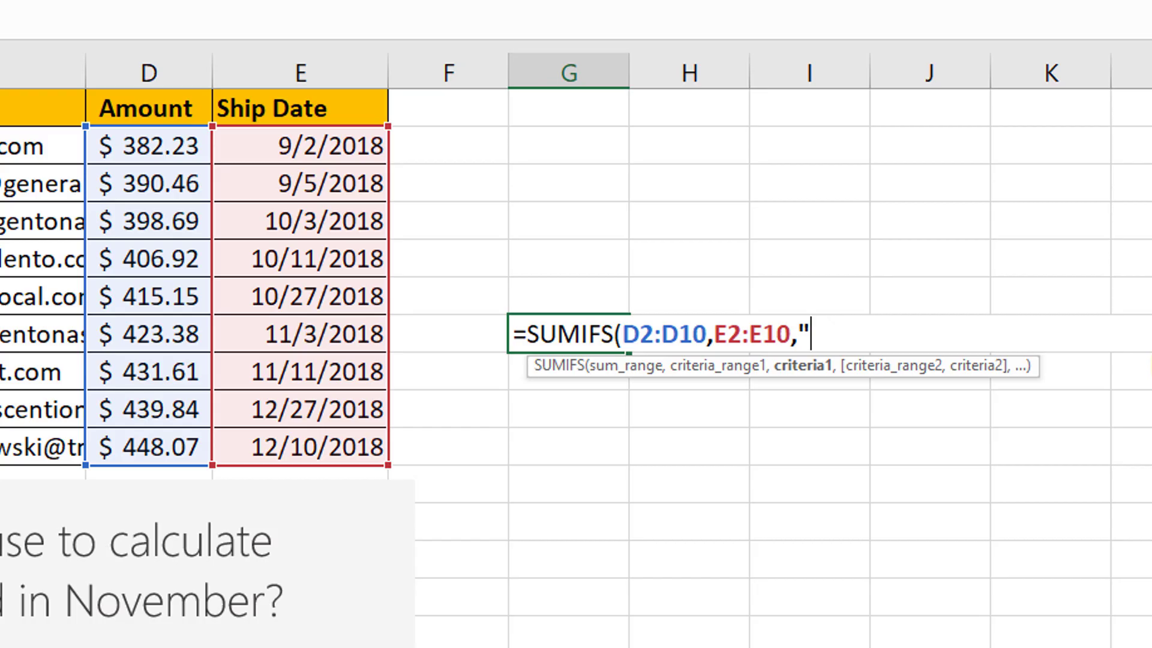
# Add the ship-date criteria ">10/31/2018" and "<12/1/2018" on E2:E10 to the G7 SUMIFS.
pyautogui.write('10/3')
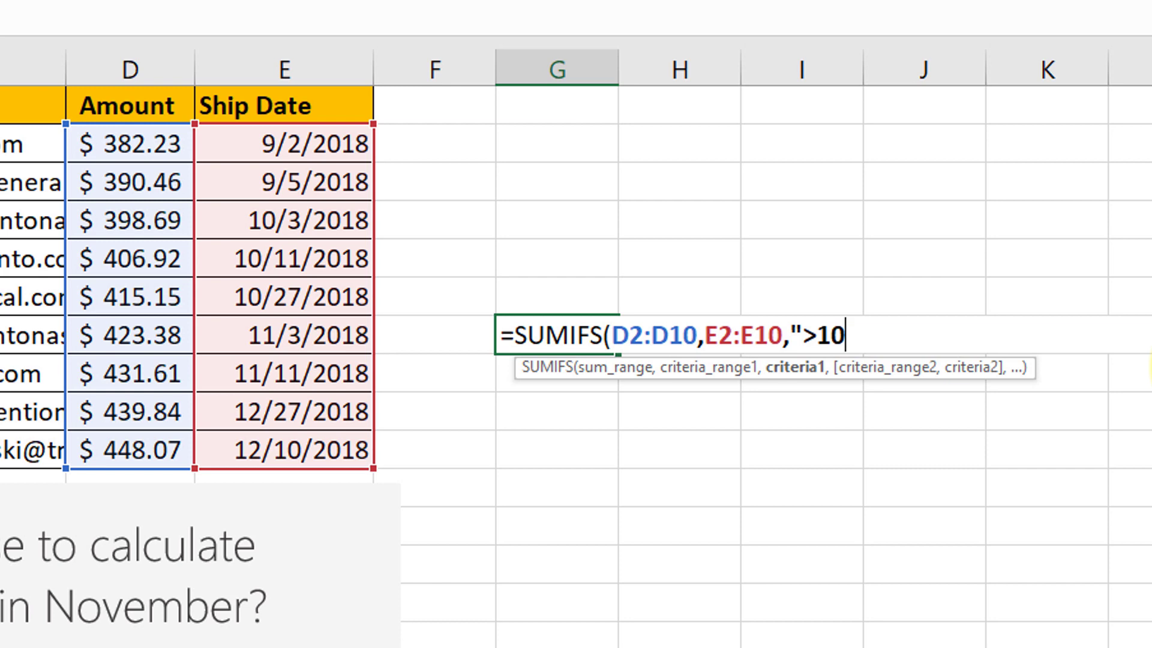
pyautogui.write('1/2018')
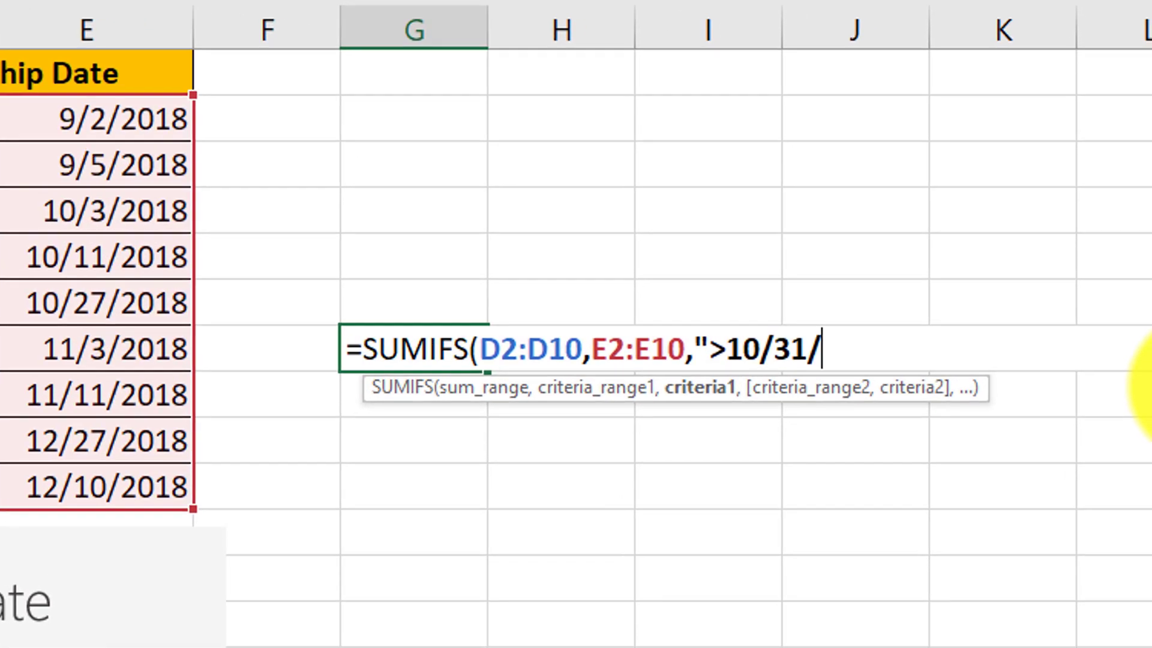
pyautogui.write('",')
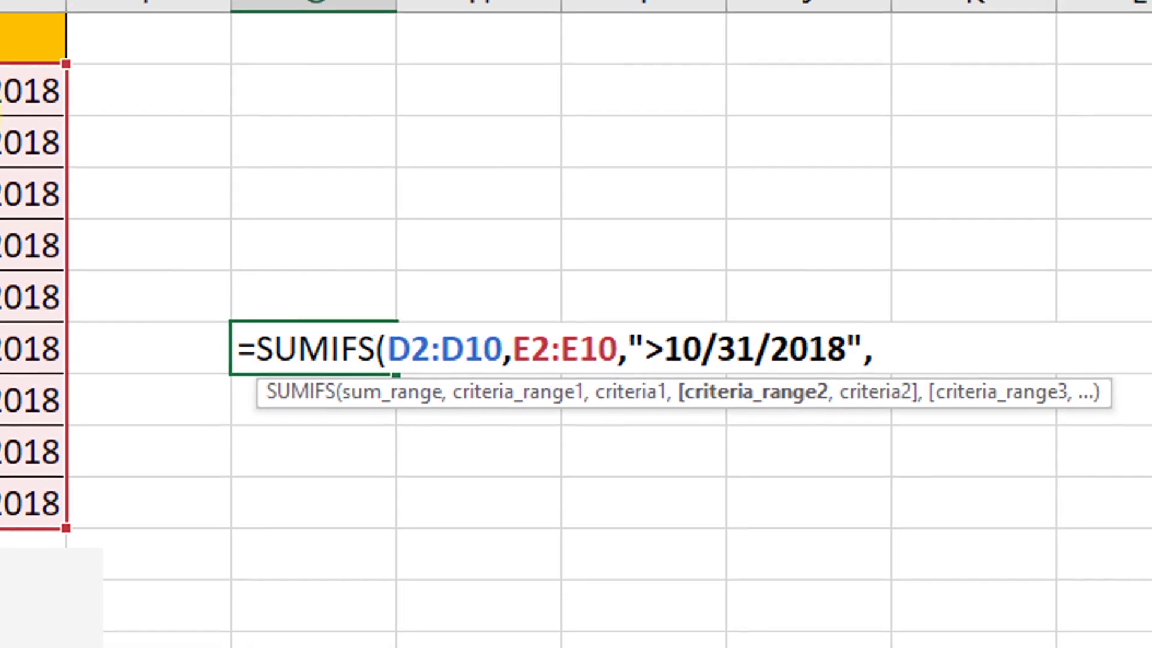
pyautogui.moveTo(33, 90); pyautogui.dragTo(33, 502)
pyautogui.write(',')
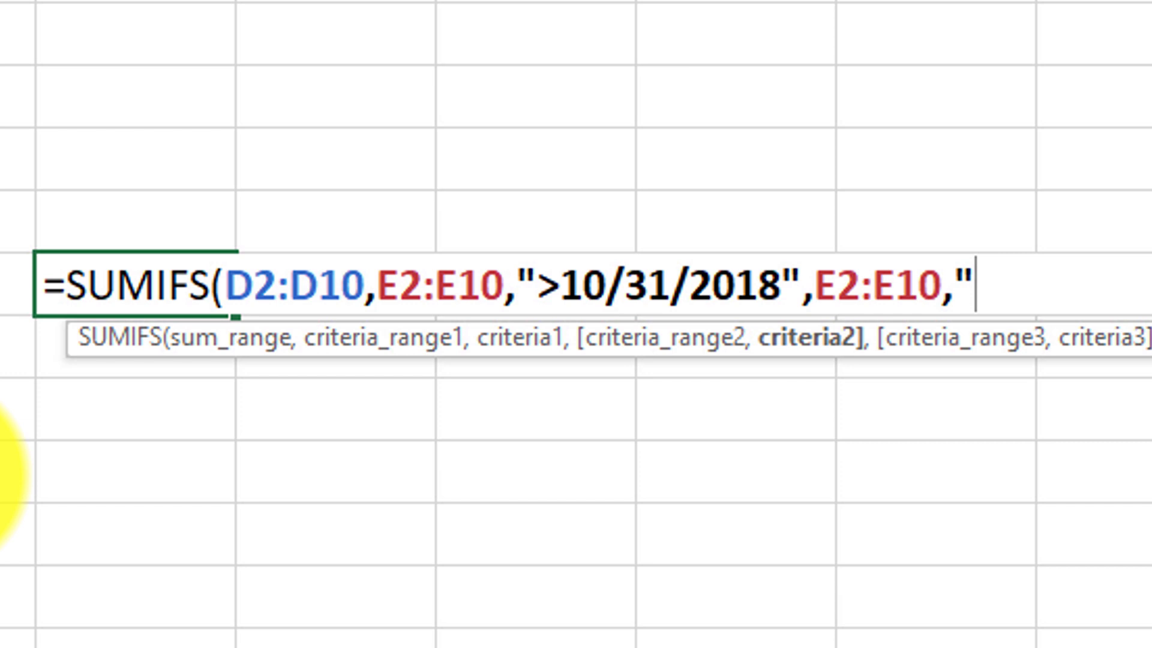
pyautogui.write('"<')
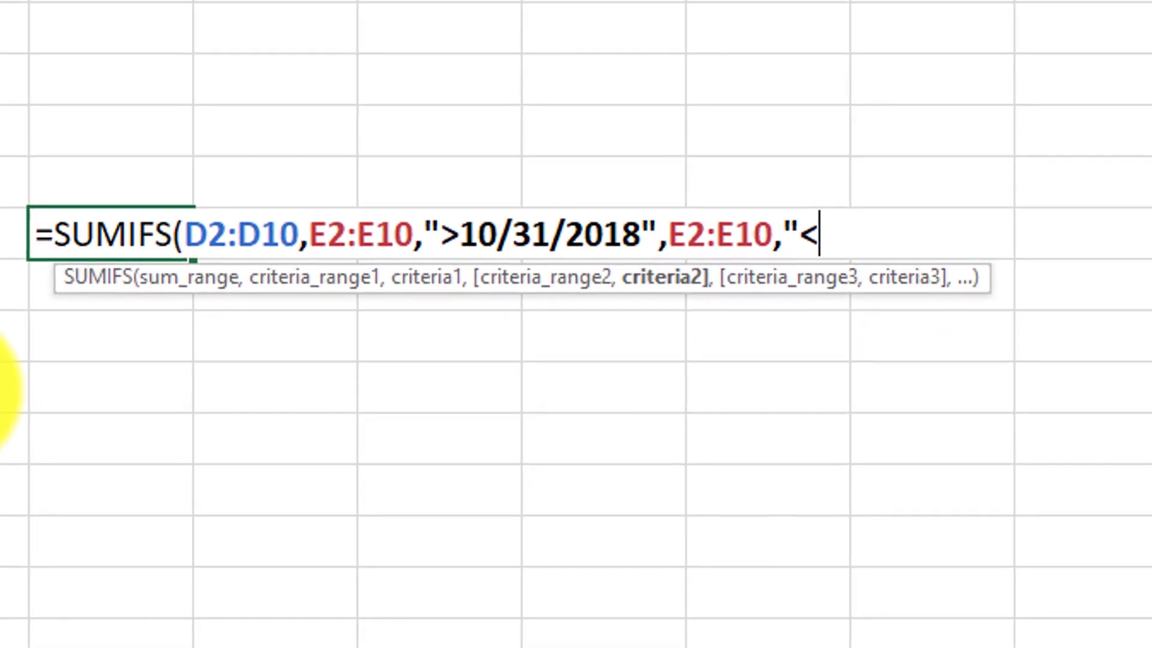
pyautogui.write('12/1')
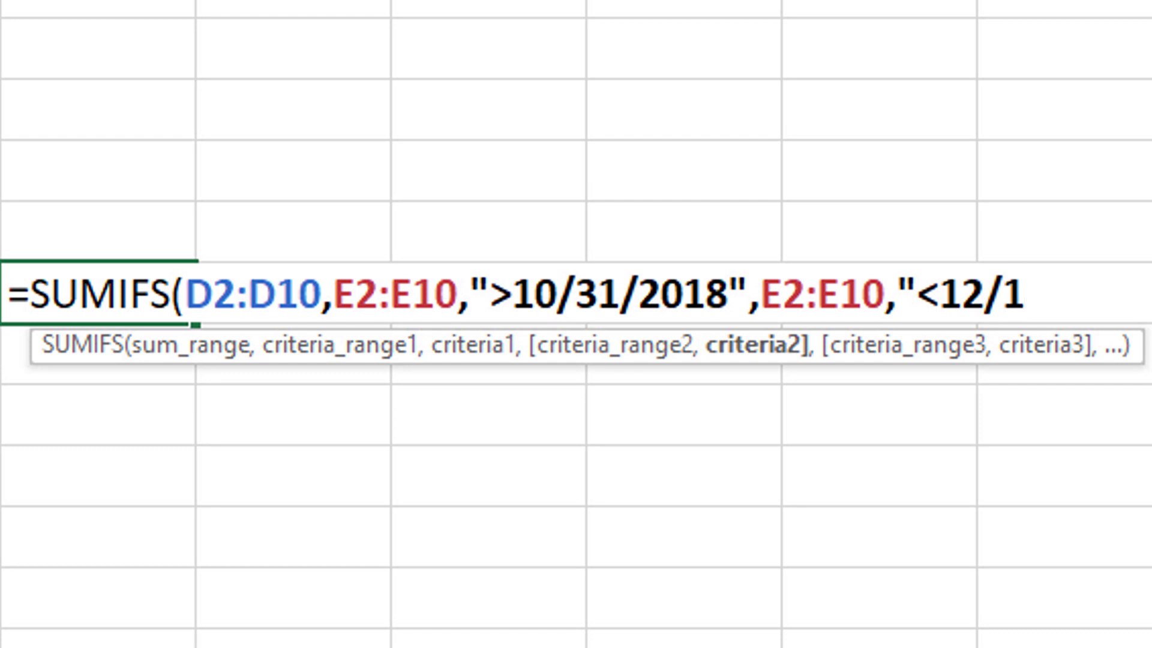
pyautogui.write('/2018"')
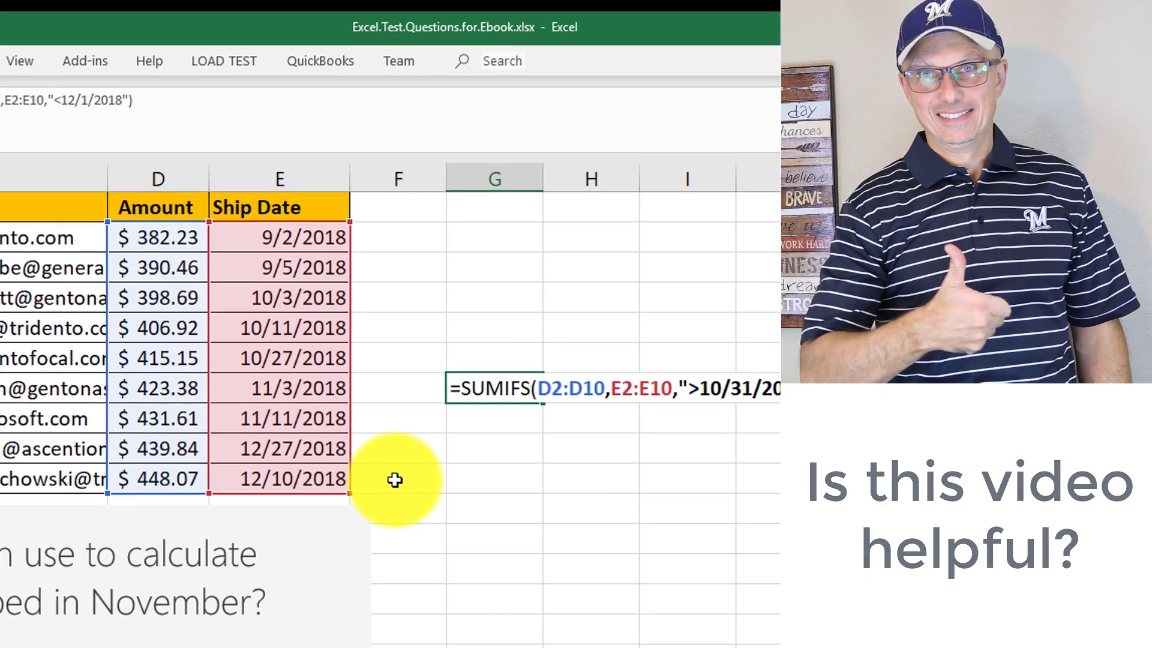
# Commit the SUMIFS to show 854.99 in G7, then verify it with =D7+D8 in G8.
pyautogui.press('Return')
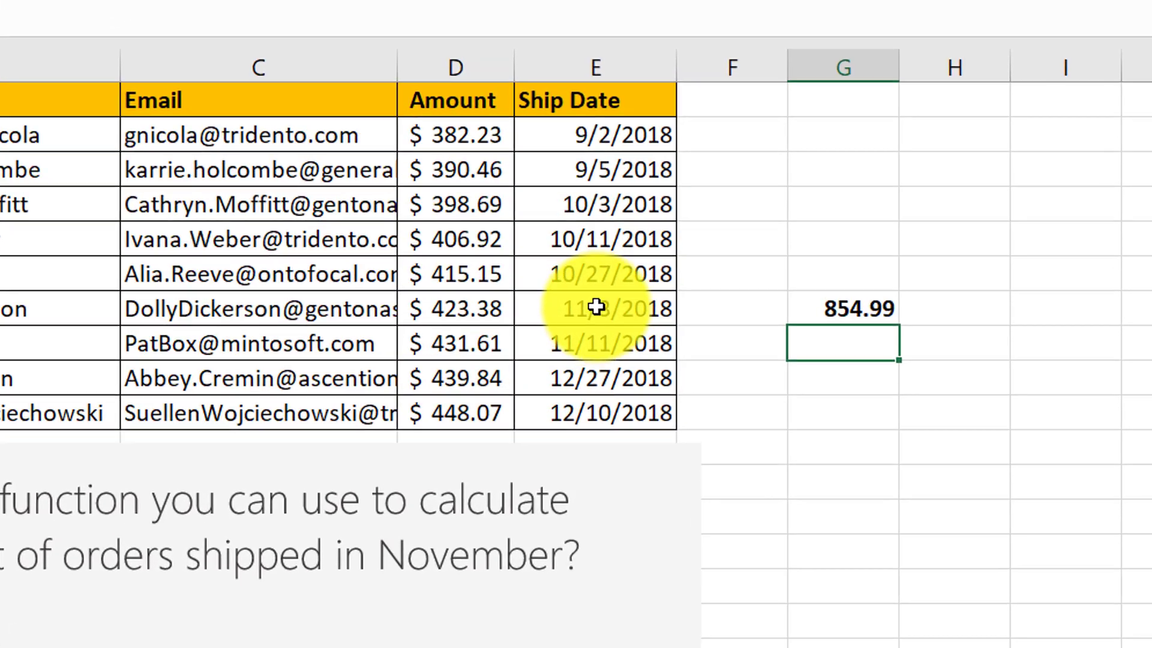
pyautogui.moveTo(595, 307); pyautogui.dragTo(597, 337)
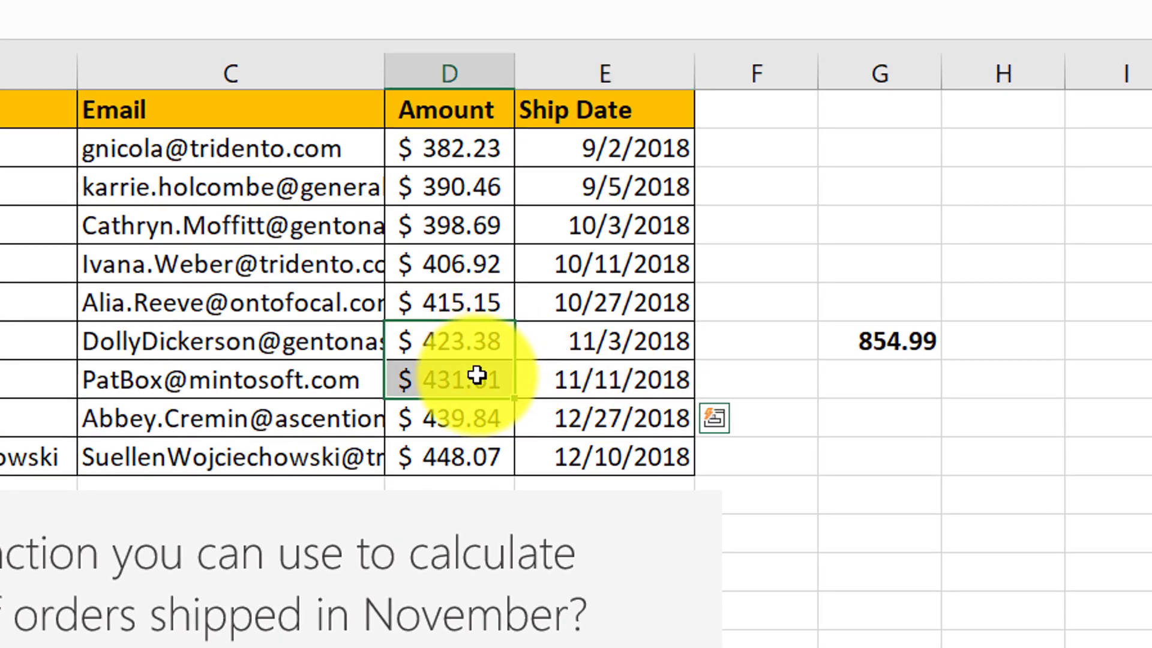
pyautogui.click(893, 375)
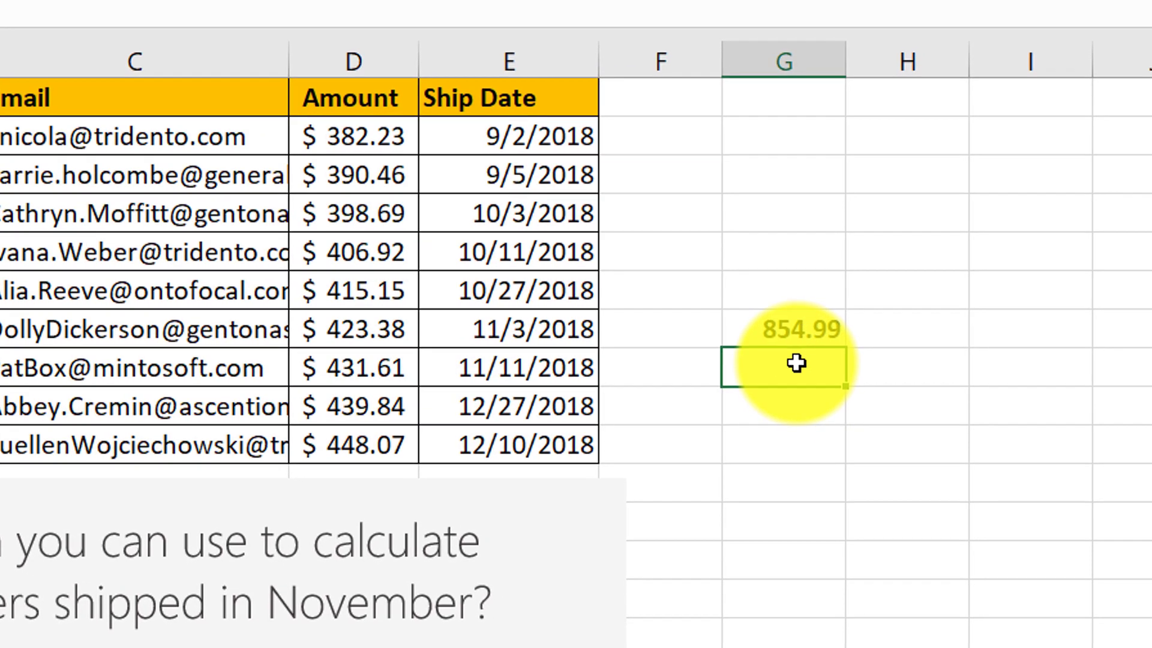
pyautogui.write('=')
pyautogui.click(372, 328)
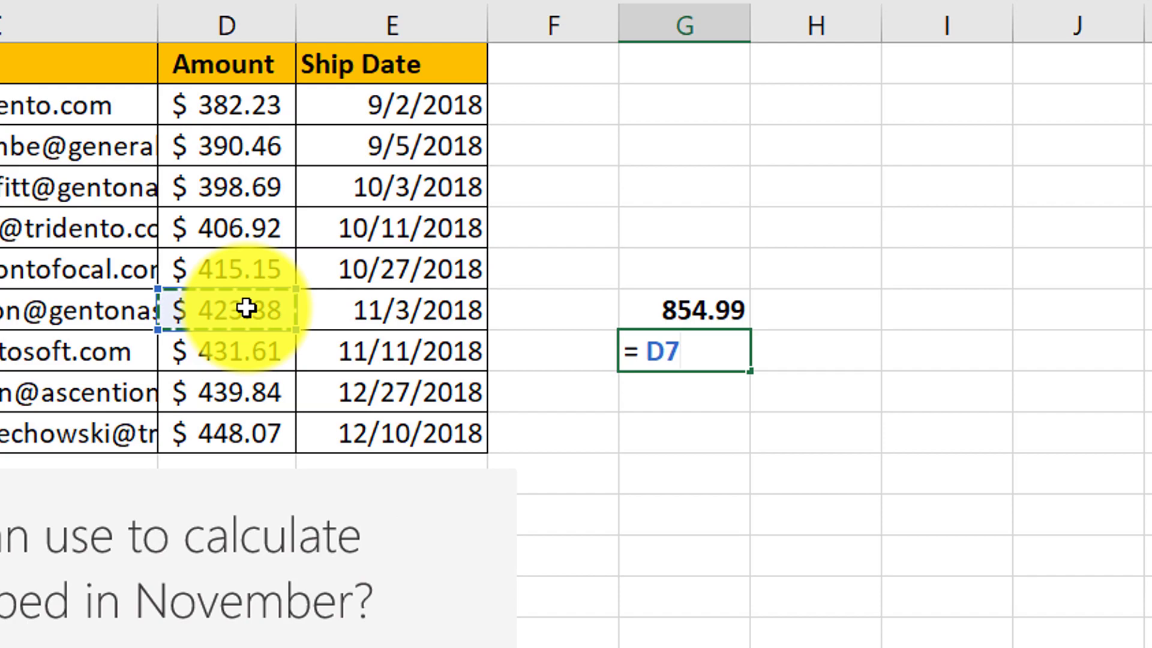
pyautogui.write('+')
pyautogui.click(309, 359)
pyautogui.press('Return')
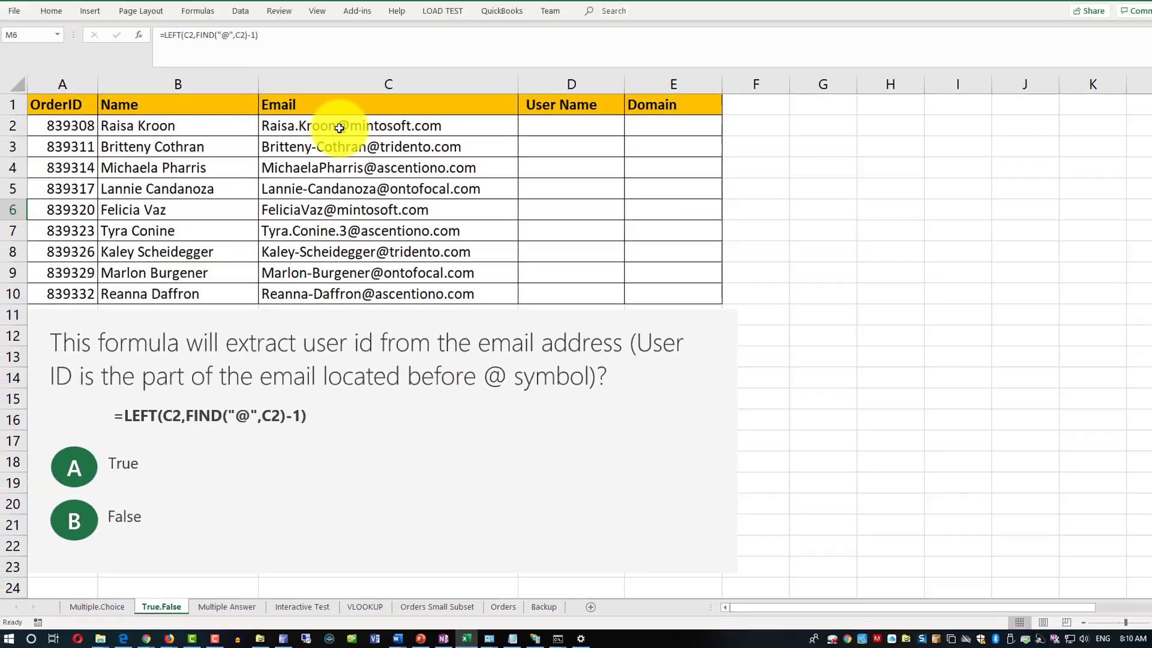
# Highlight the user ID before the @ in the C2 and C3 emails, and the C3 domain.
pyautogui.doubleClick(340, 128)
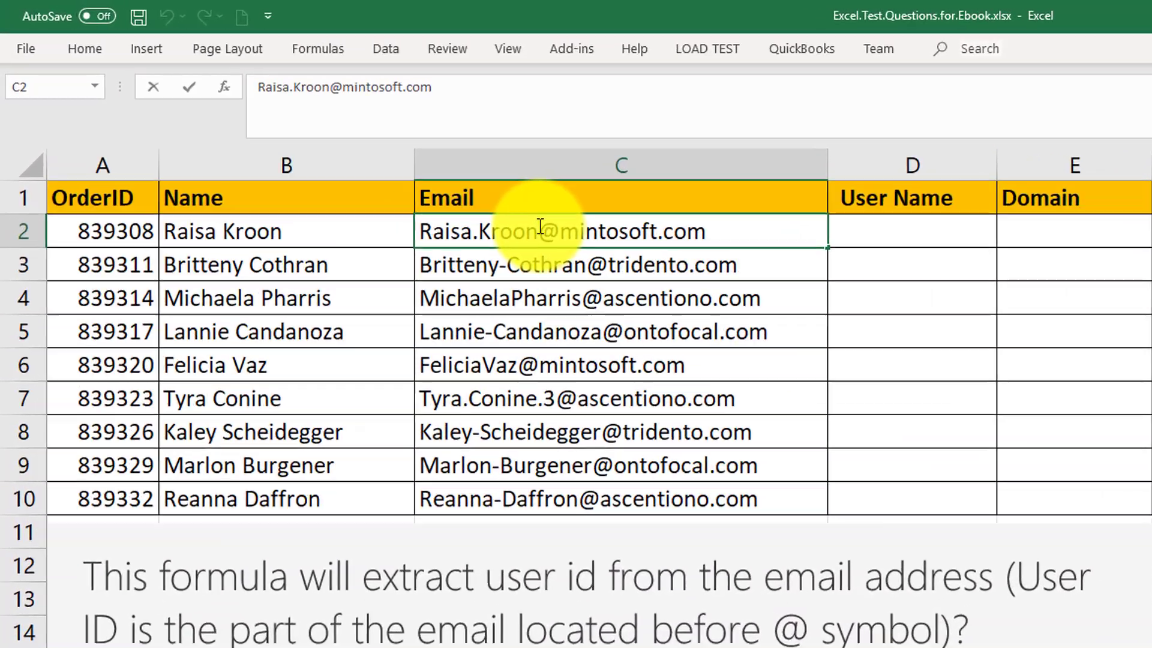
pyautogui.moveTo(336, 126); pyautogui.dragTo(261, 124)
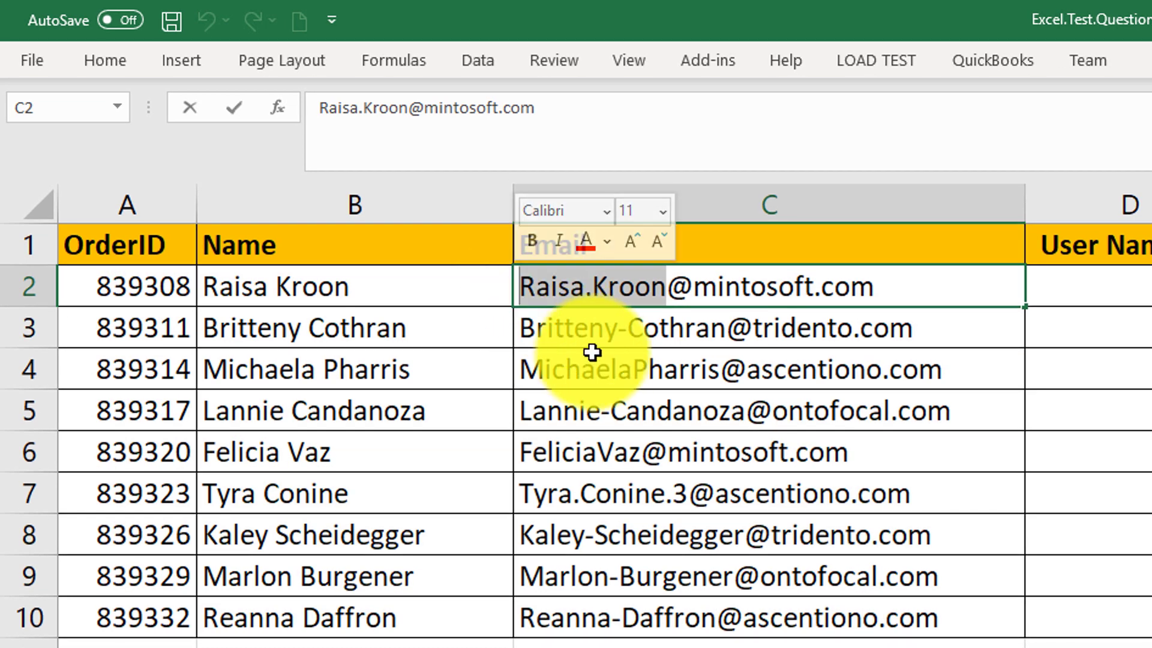
pyautogui.press('Return')
pyautogui.doubleClick(726, 329)
pyautogui.moveTo(727, 330); pyautogui.dragTo(513, 327)
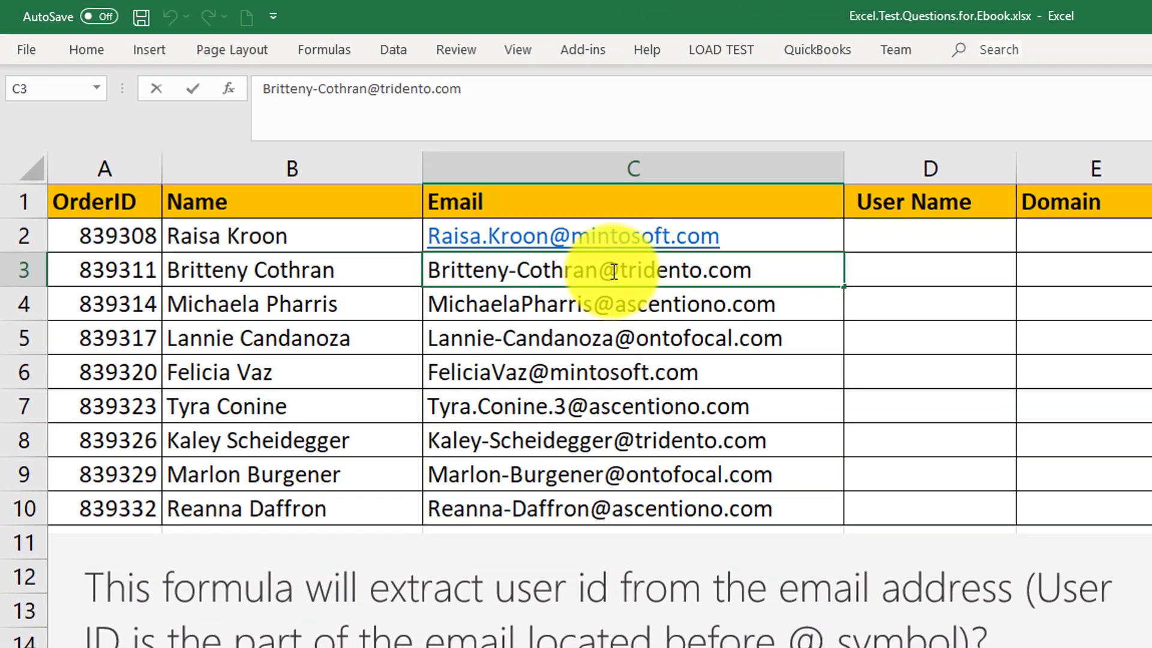
pyautogui.moveTo(758, 286); pyautogui.dragTo(792, 291)
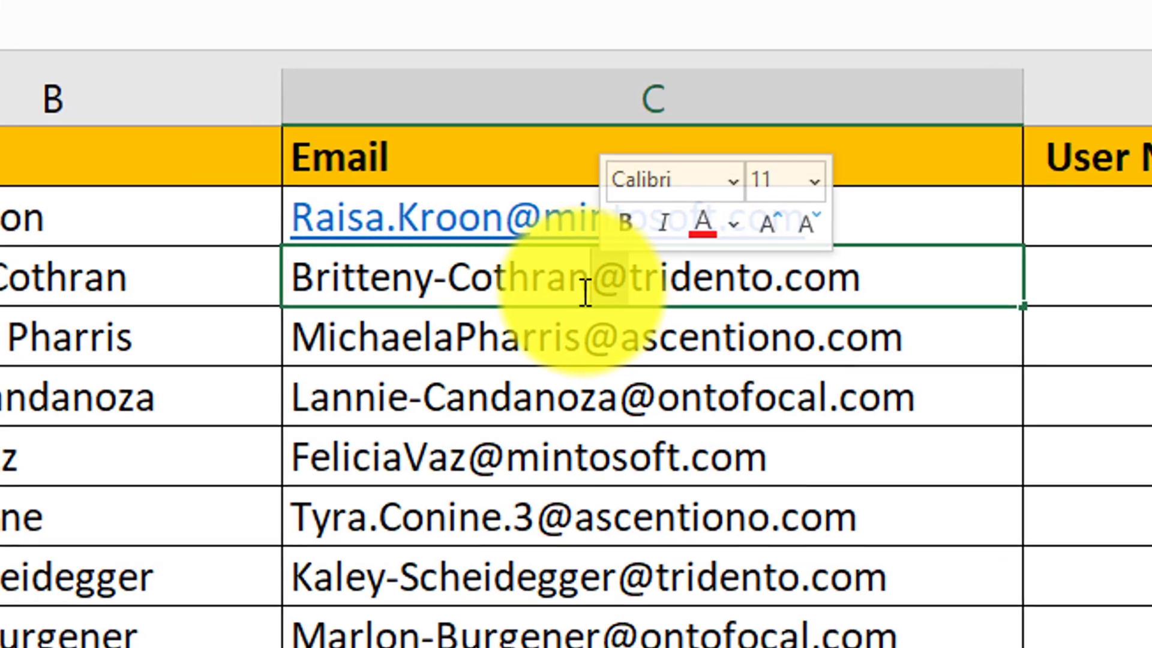
pyautogui.moveTo(591, 277); pyautogui.dragTo(331, 275)
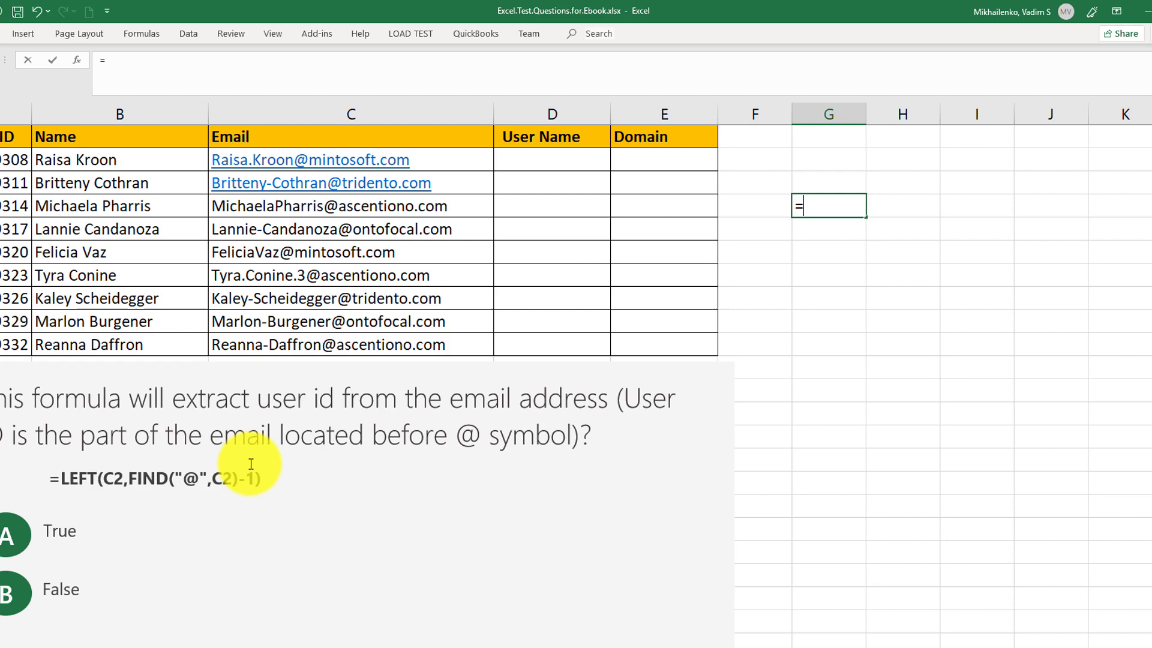
# Enter =LEFT(C5, FIND("@",C5)-1) to extract the user ID, then widen column G to fit.
pyautogui.write('FT')
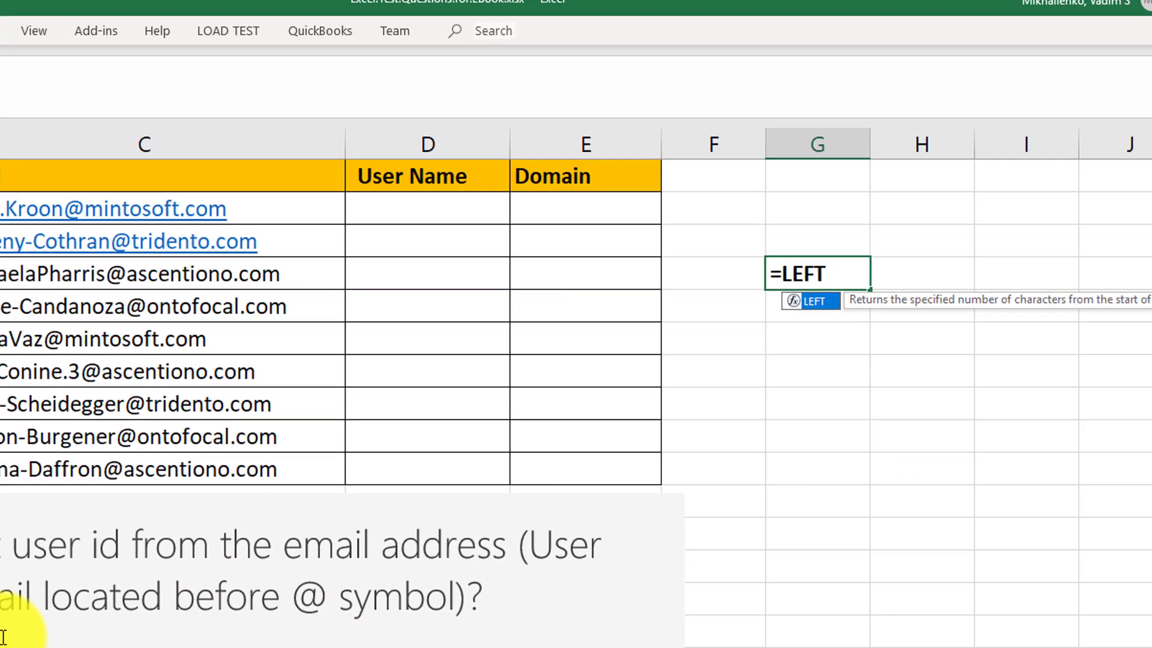
pyautogui.write('(')
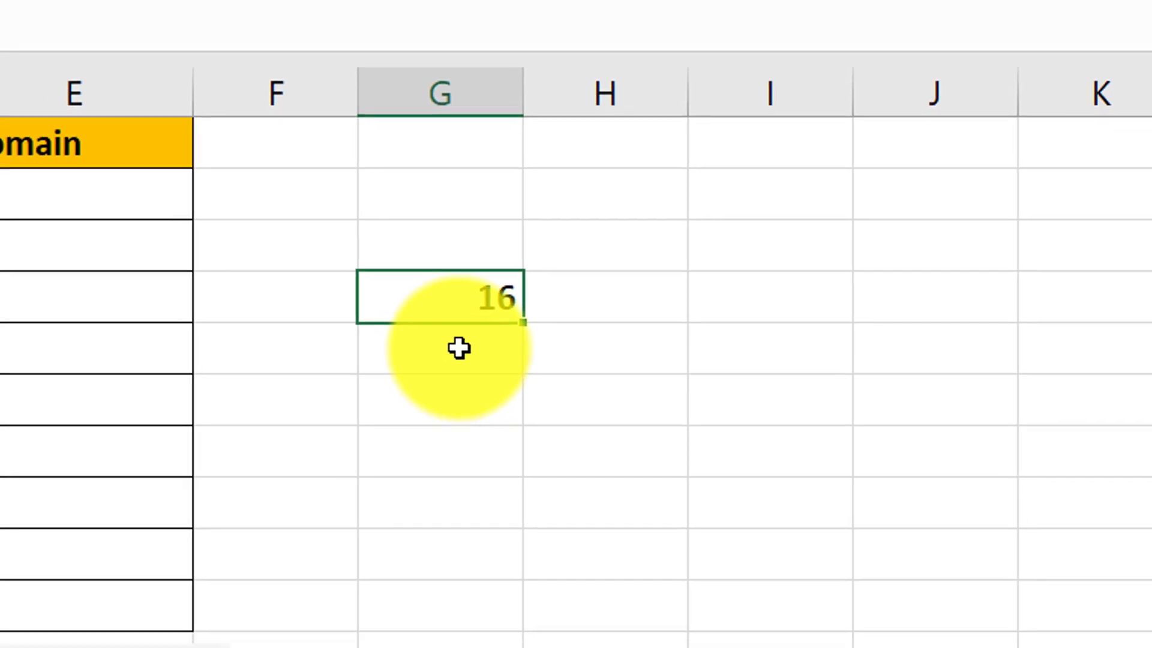
pyautogui.click(459, 348)
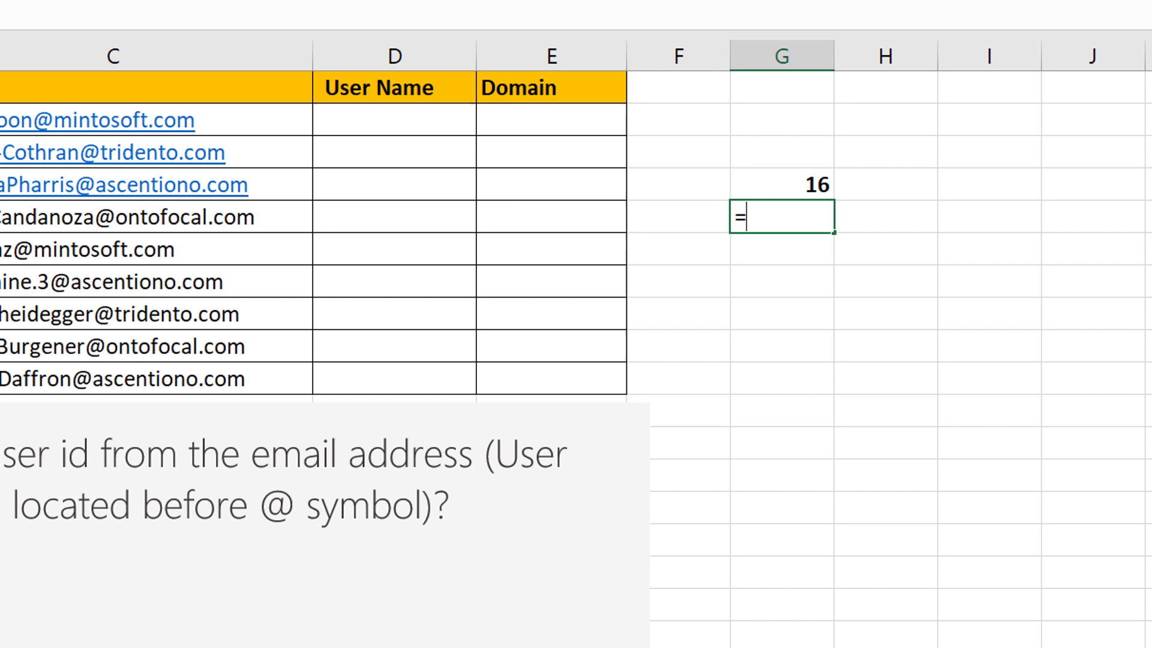
pyautogui.write('= LE')
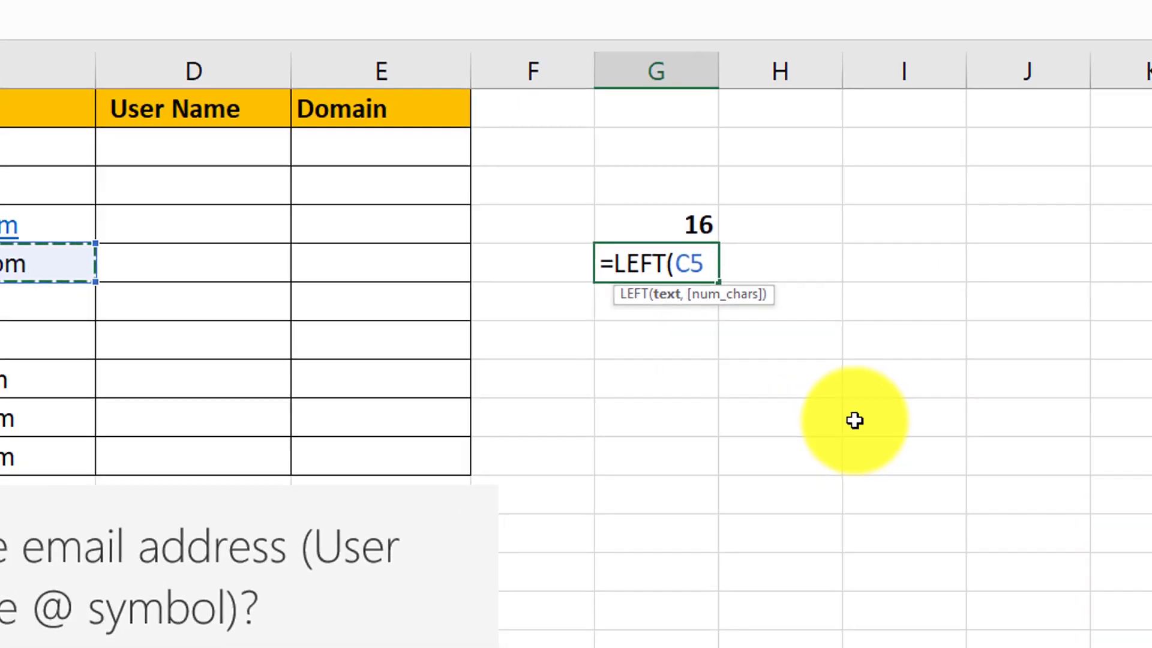
pyautogui.write(',')
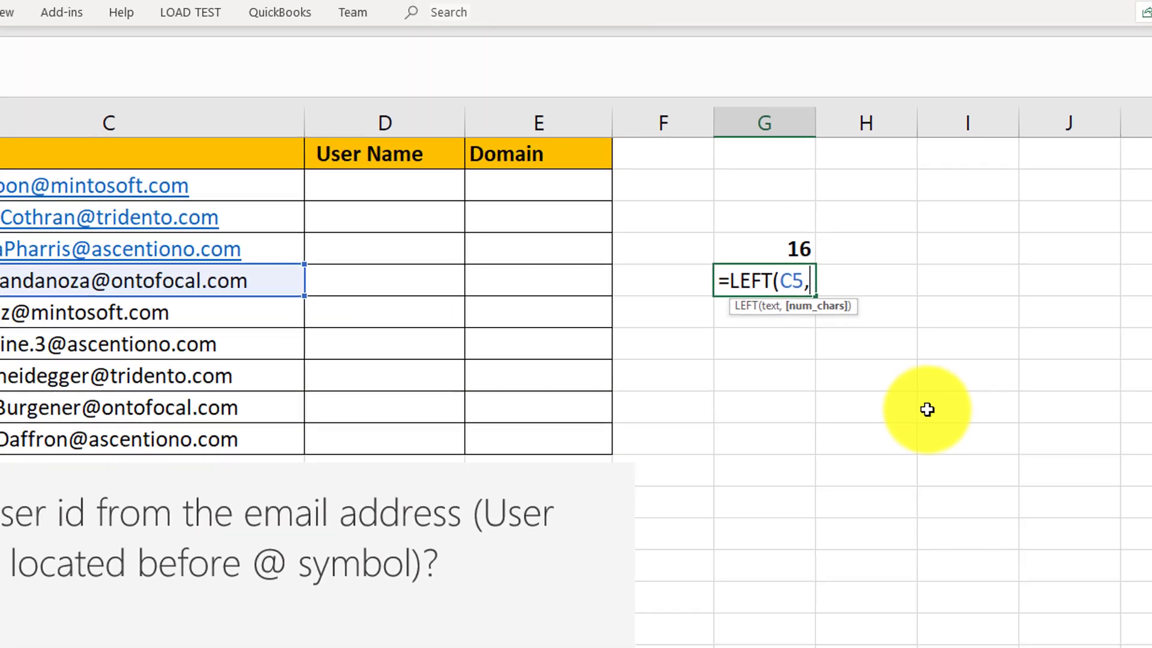
pyautogui.write(' FIND')
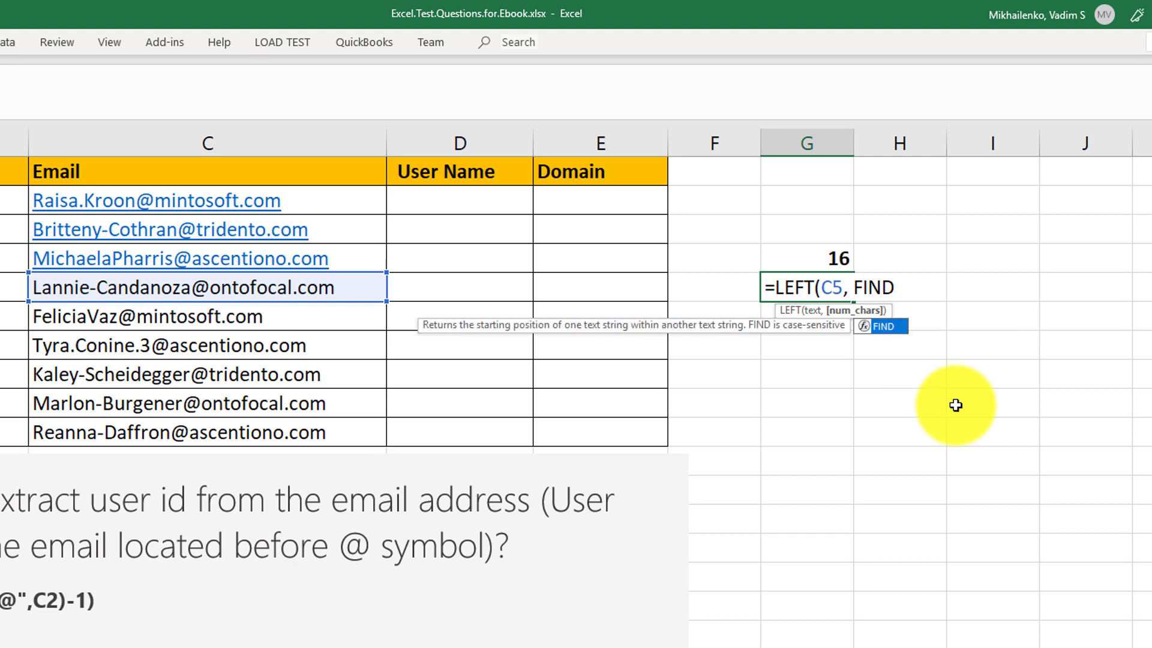
pyautogui.write('("')
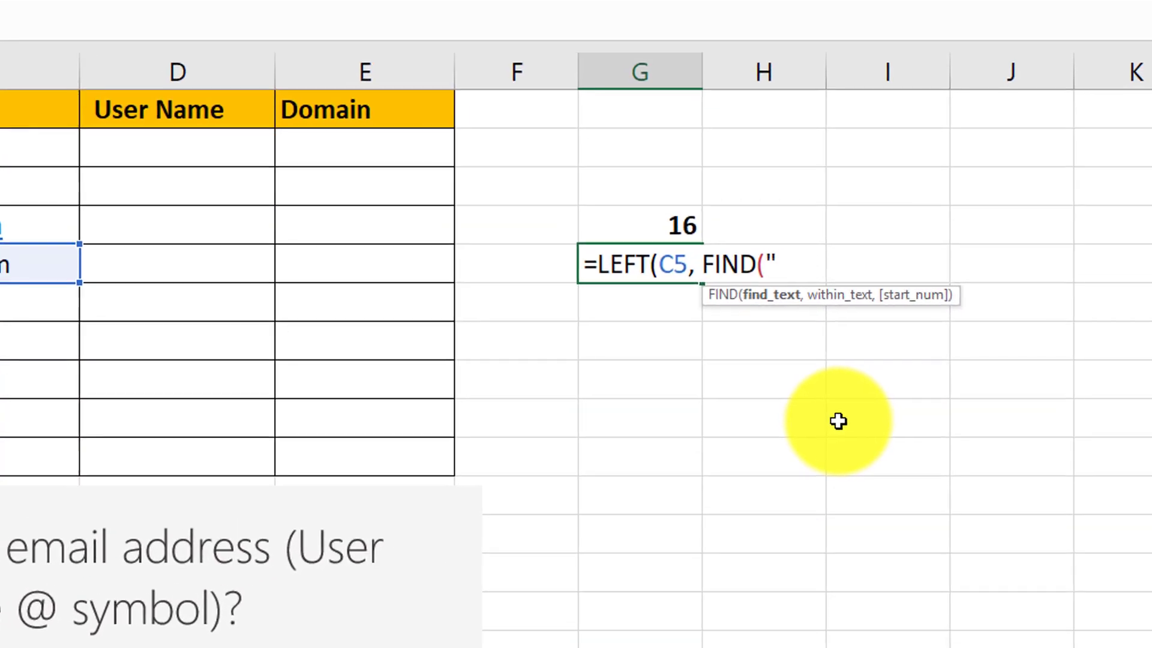
pyautogui.write('@"')
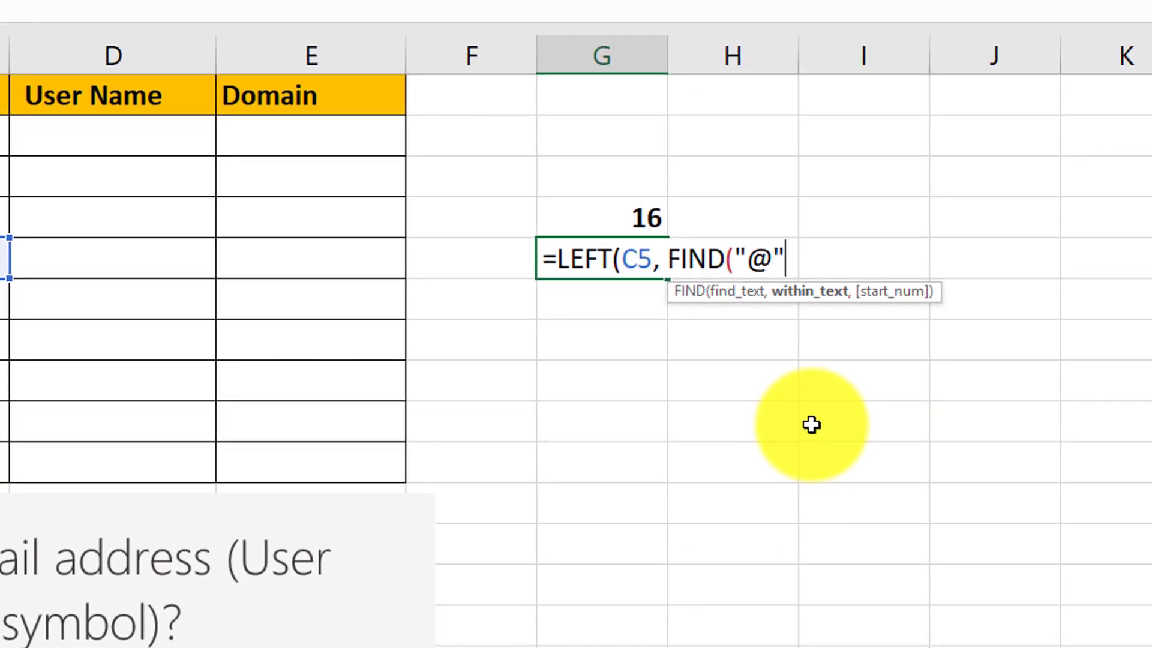
pyautogui.write(',')
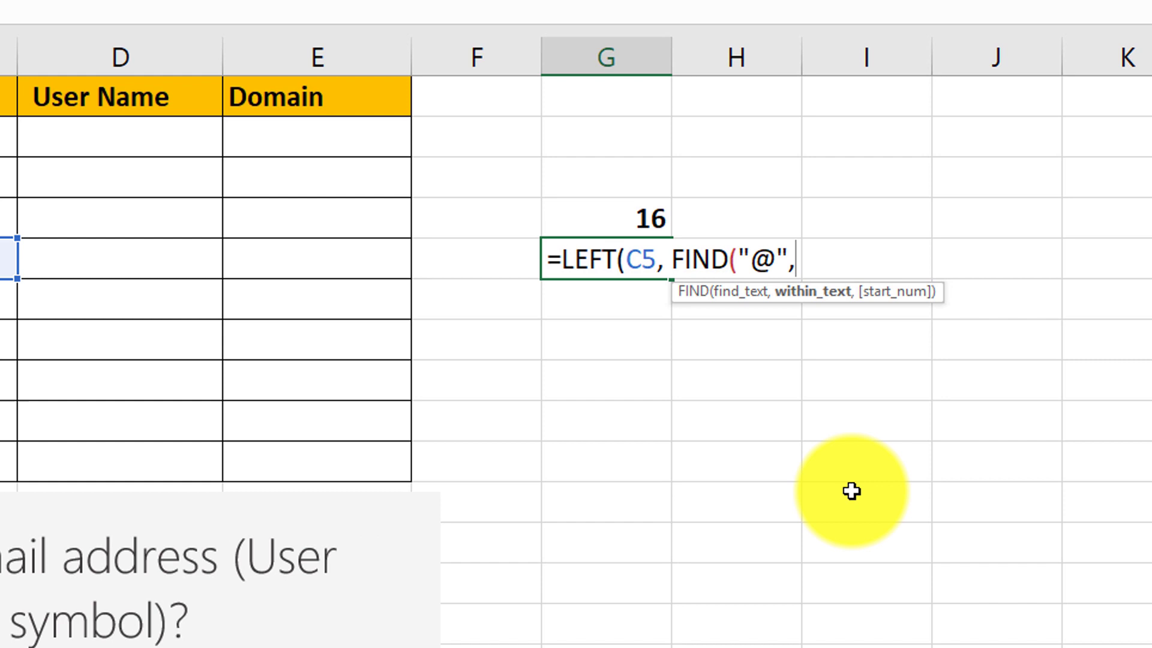
pyautogui.click(97, 270)
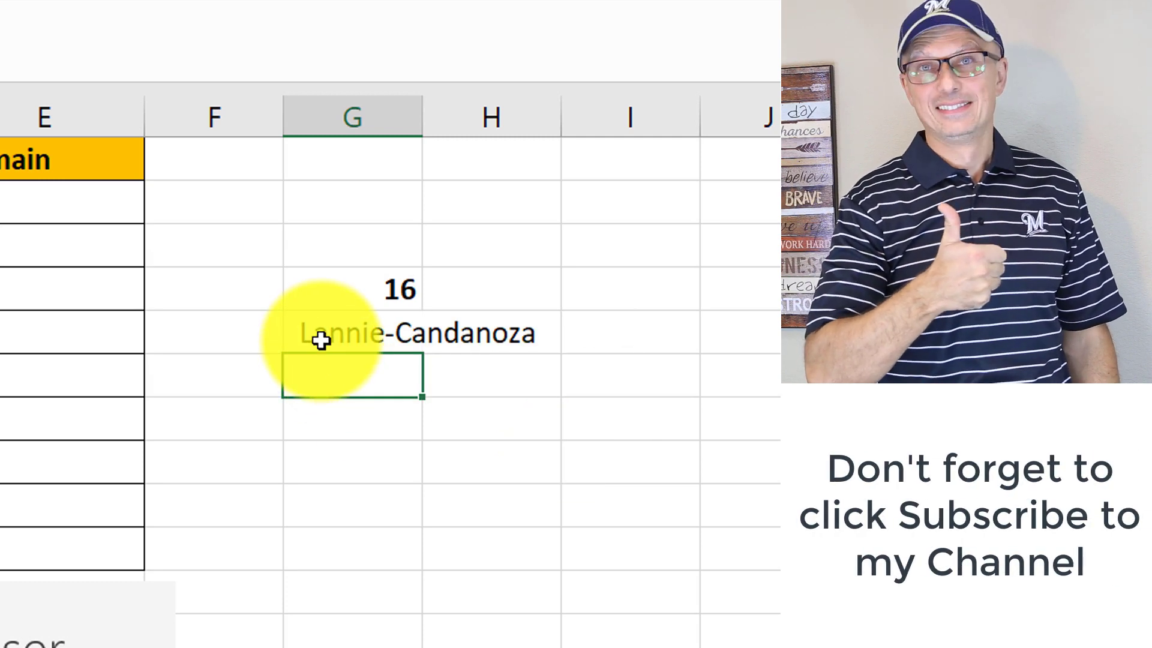
pyautogui.moveTo(422, 116); pyautogui.dragTo(586, 118)
# On the Multiple Answer sheet, mark the user-id and domain parts around the @ in C2.
pyautogui.click(482, 342)
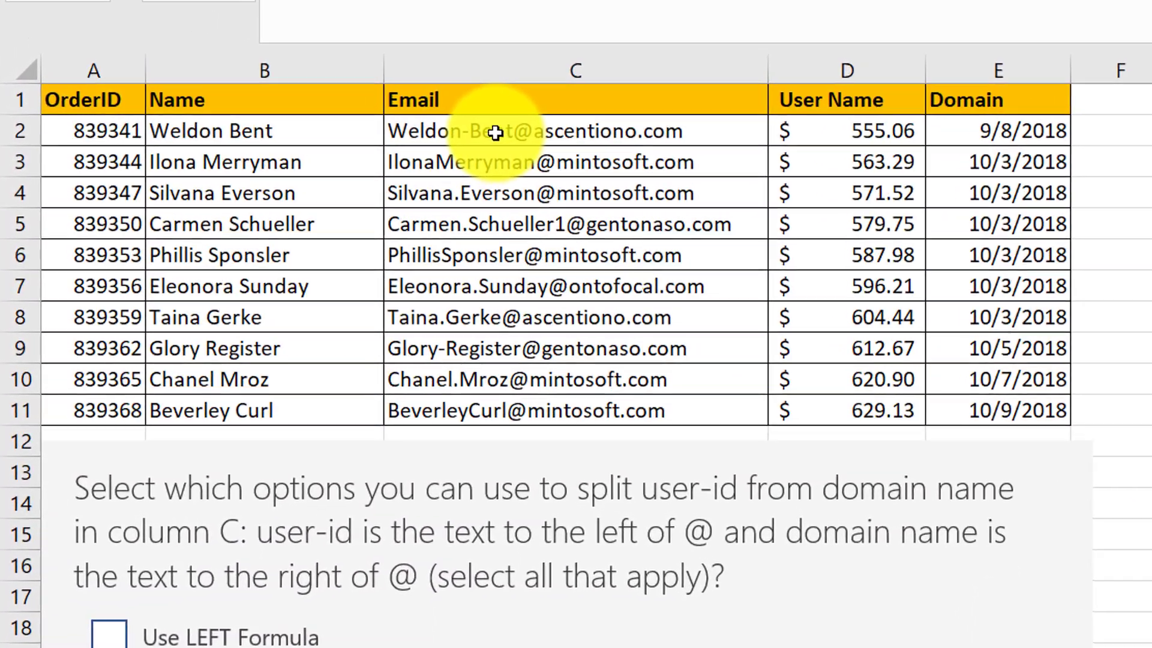
pyautogui.click(495, 132)
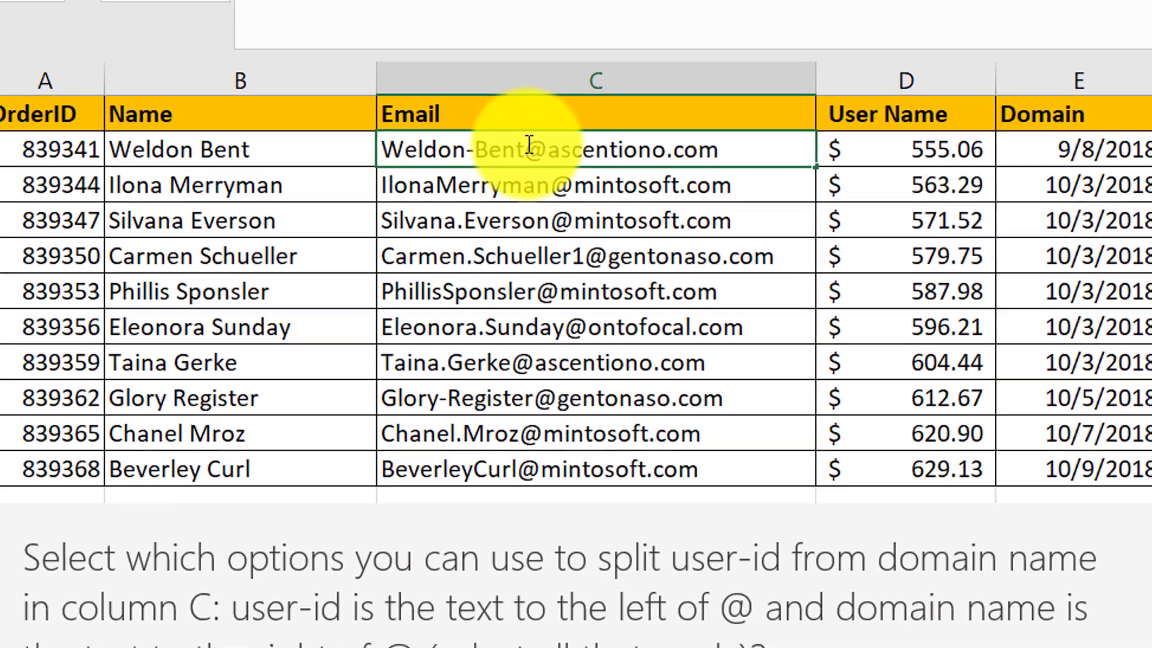
pyautogui.moveTo(531, 141); pyautogui.dragTo(396, 150)
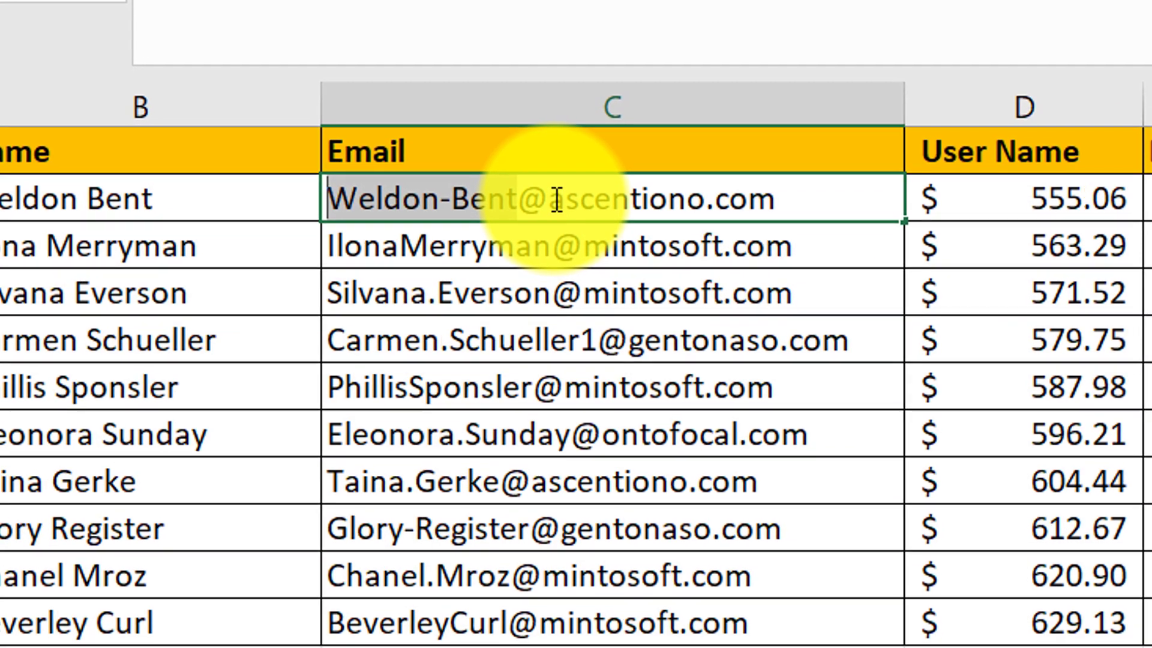
pyautogui.moveTo(547, 176); pyautogui.dragTo(790, 215)
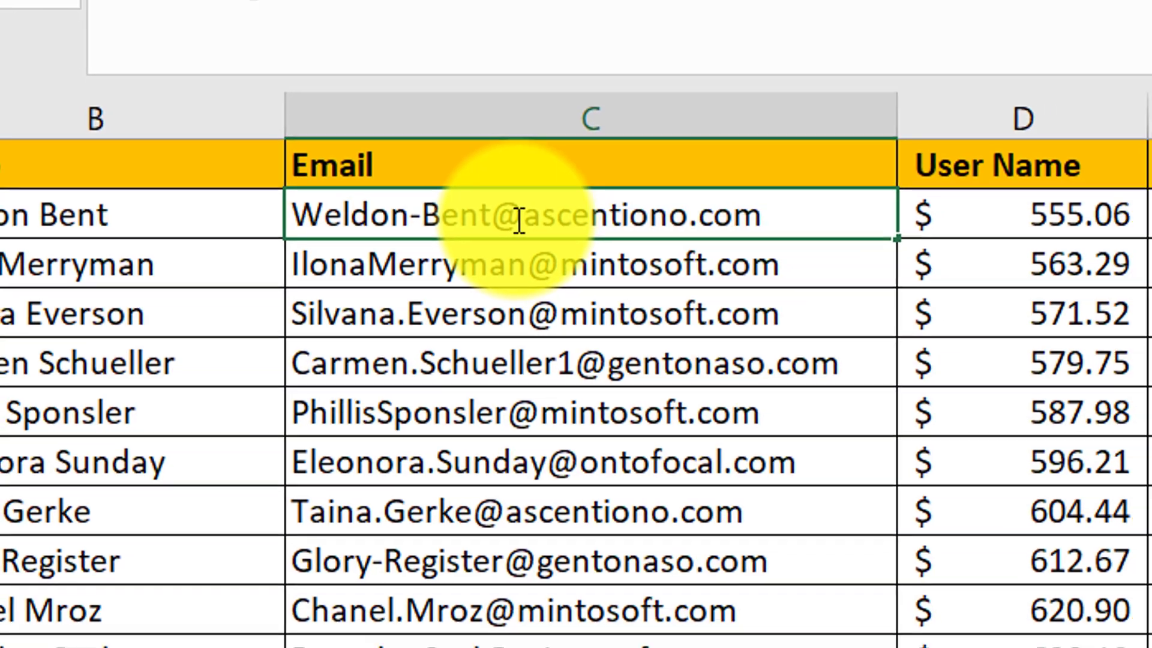
pyautogui.doubleClick(539, 231)
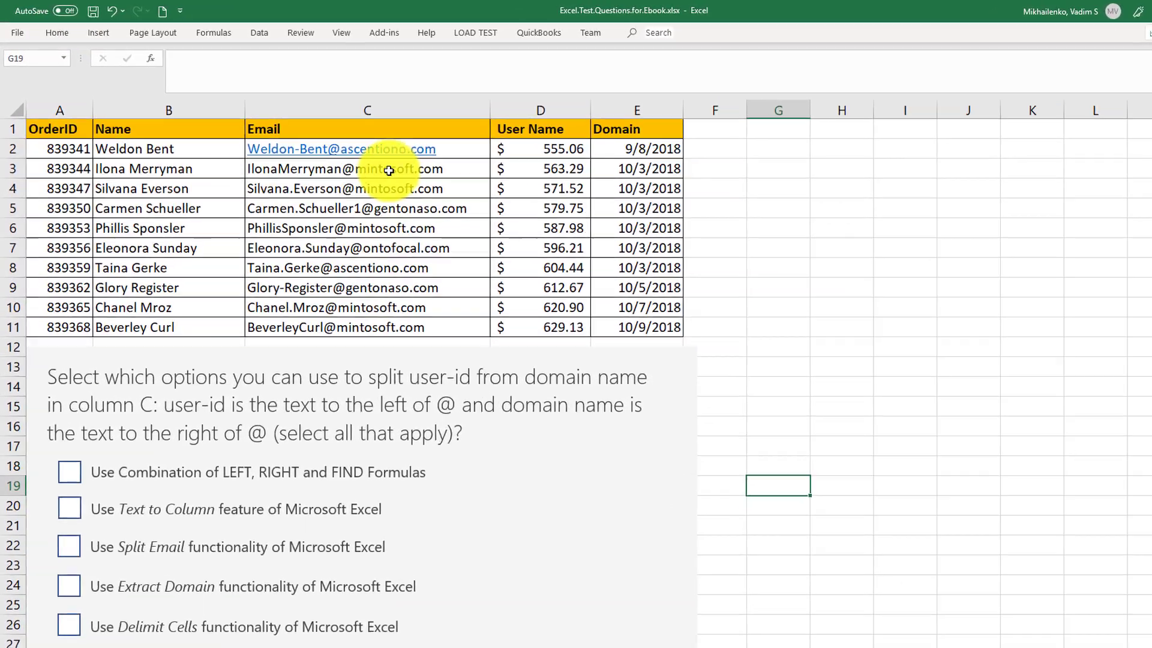
# Select the emails C2:C11 and launch Text to Columns from the Data tab.
pyautogui.click(363, 139)
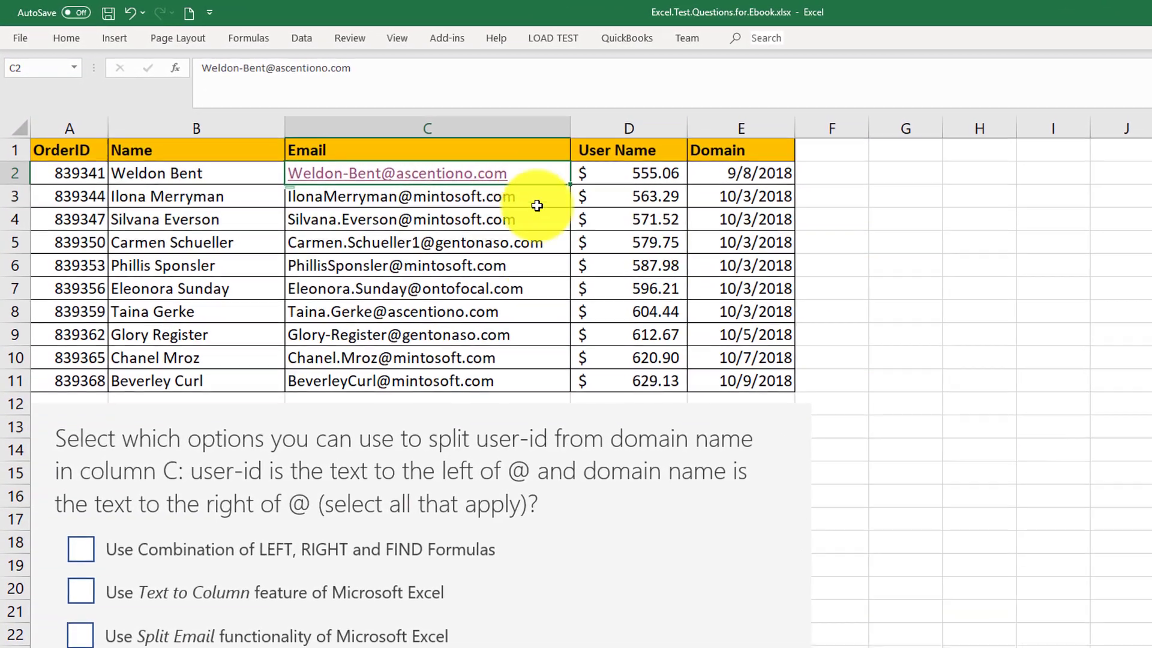
pyautogui.hotkey('ctrl', 'shift', 'Down')
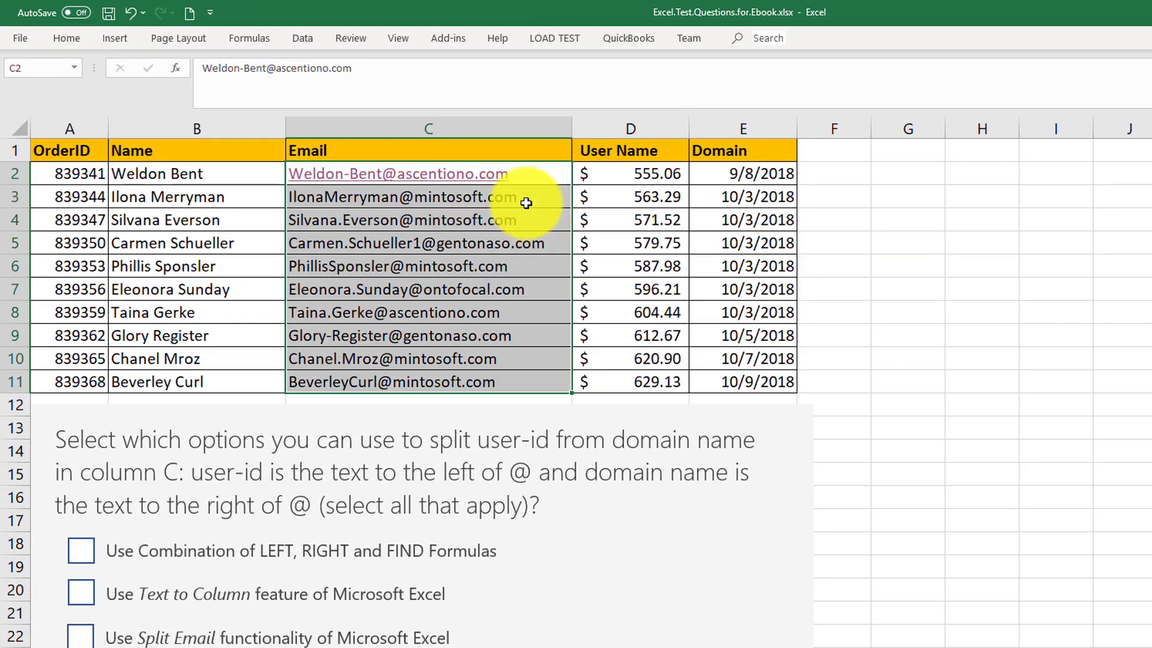
pyautogui.click(304, 40)
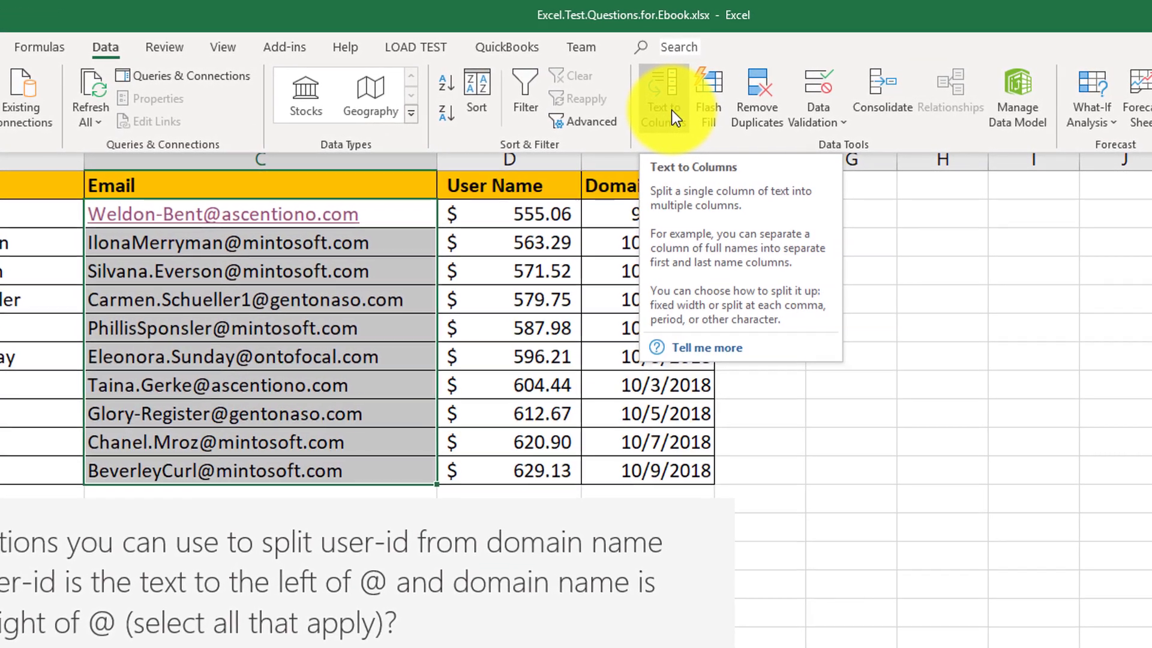
pyautogui.press('Escape')
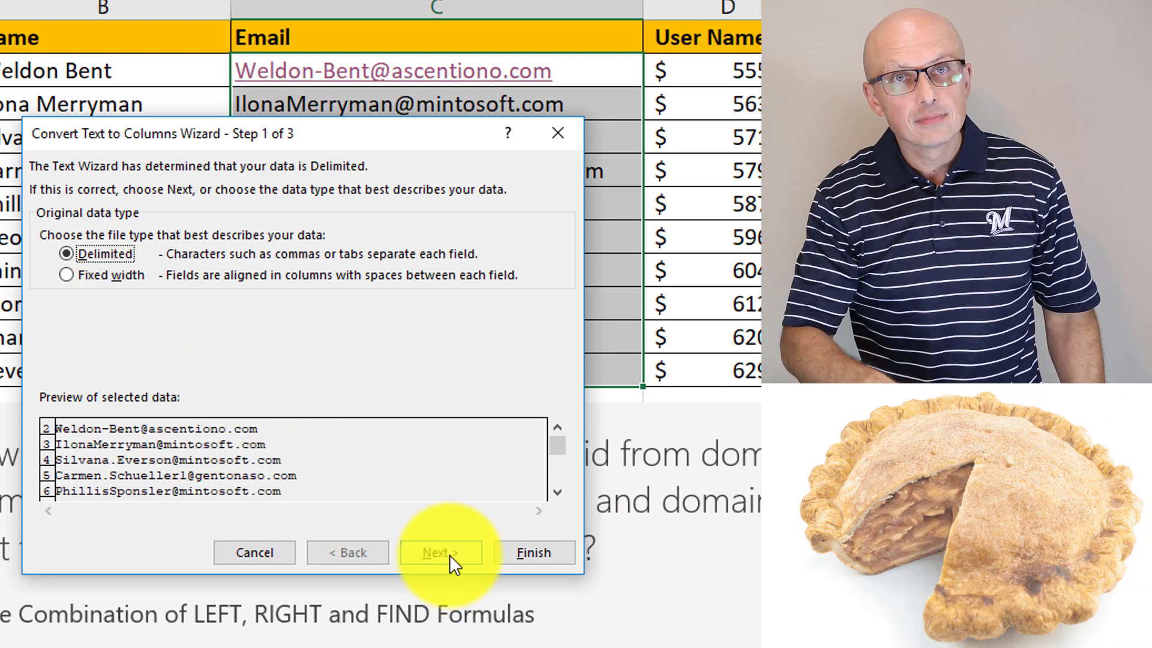
# Make the Delimited split break only at @, with Tab unchecked.
pyautogui.click(449, 557)
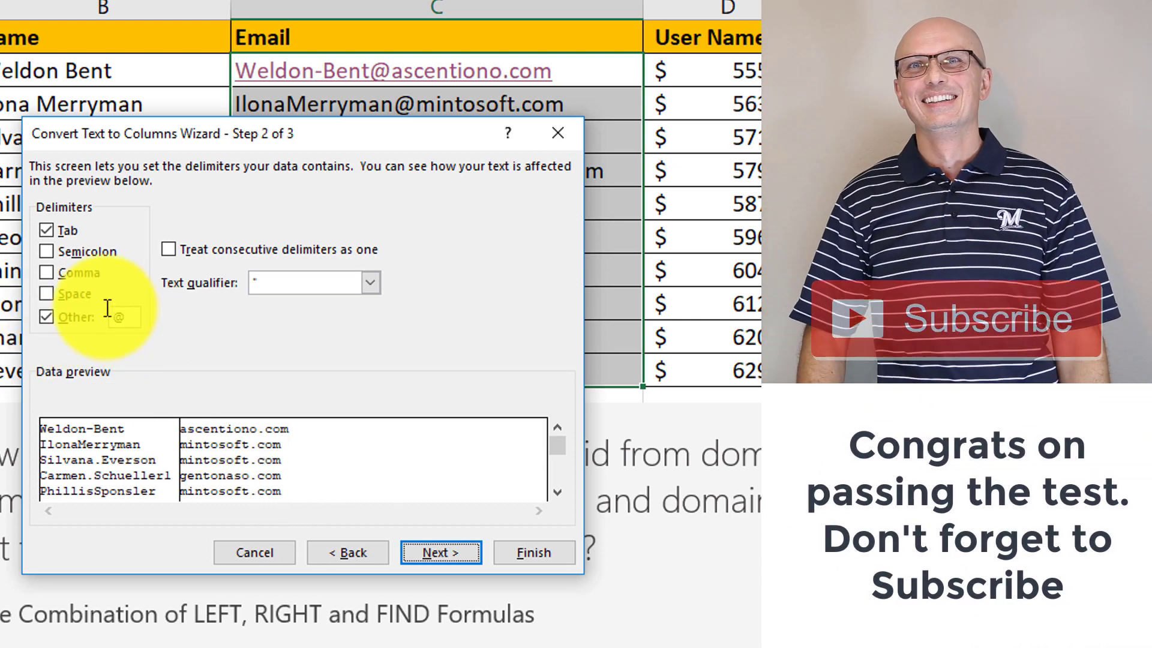
pyautogui.click(47, 230)
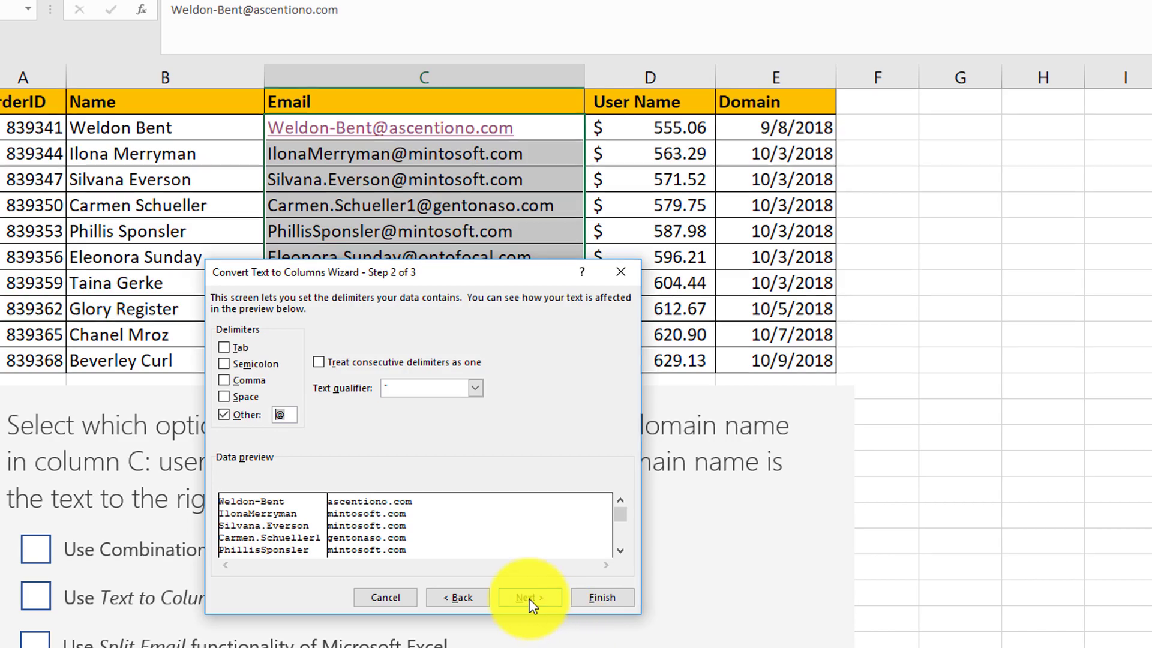
pyautogui.click(531, 598)
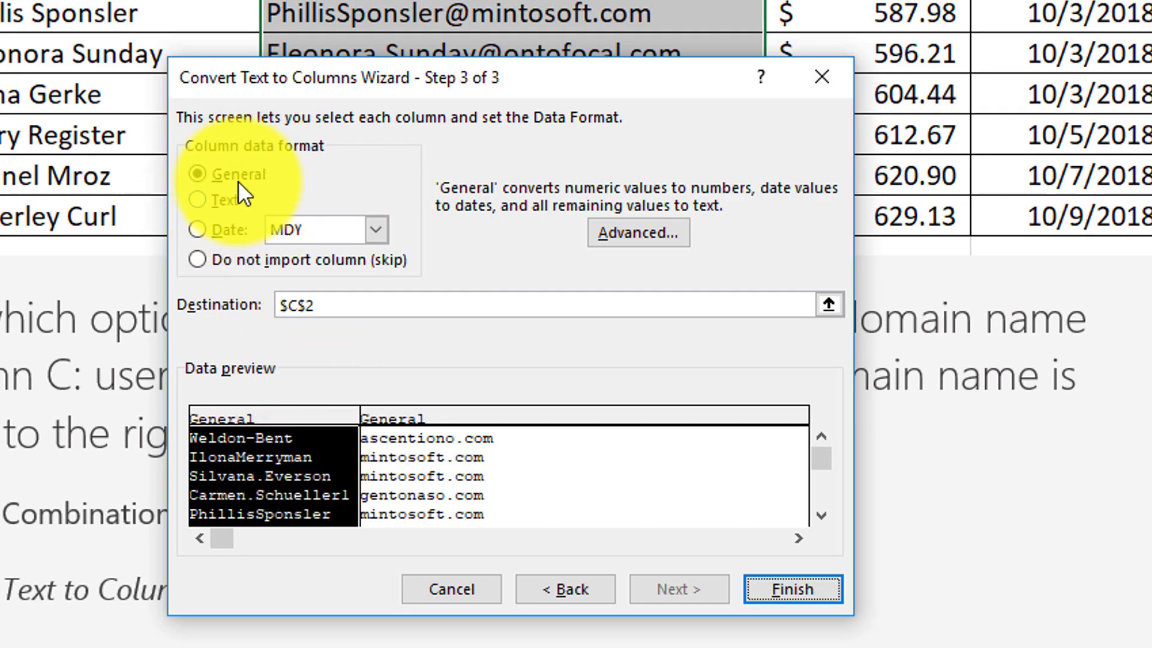
# Set both the user-id and domain columns to Text format.
pyautogui.click(193, 199)
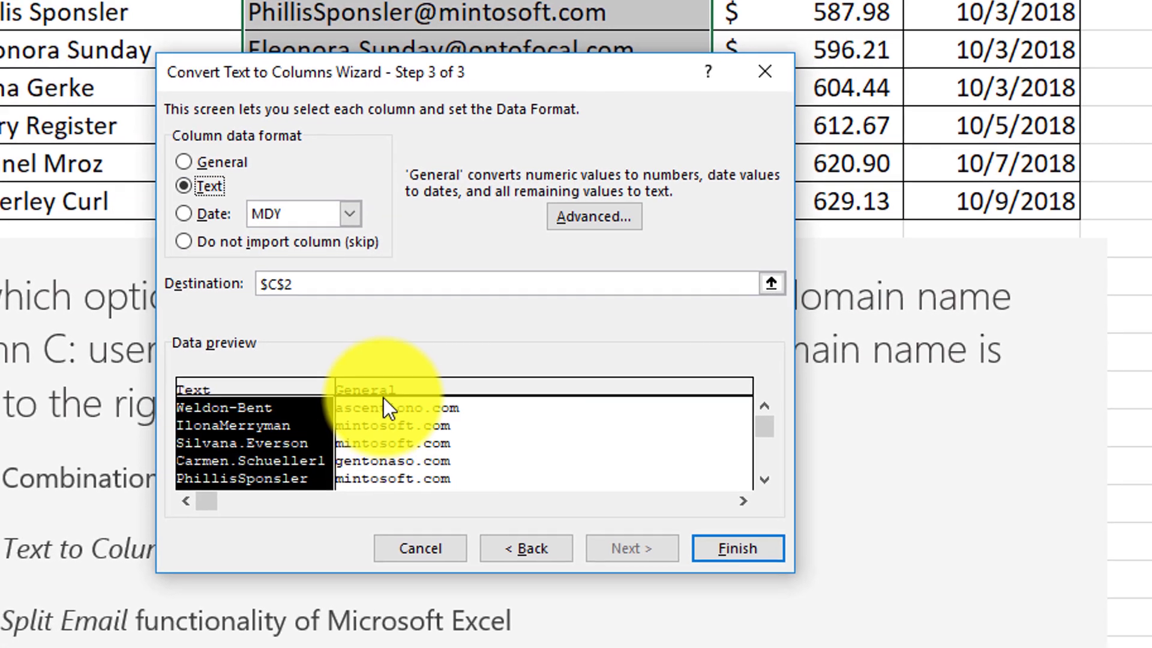
pyautogui.click(383, 398)
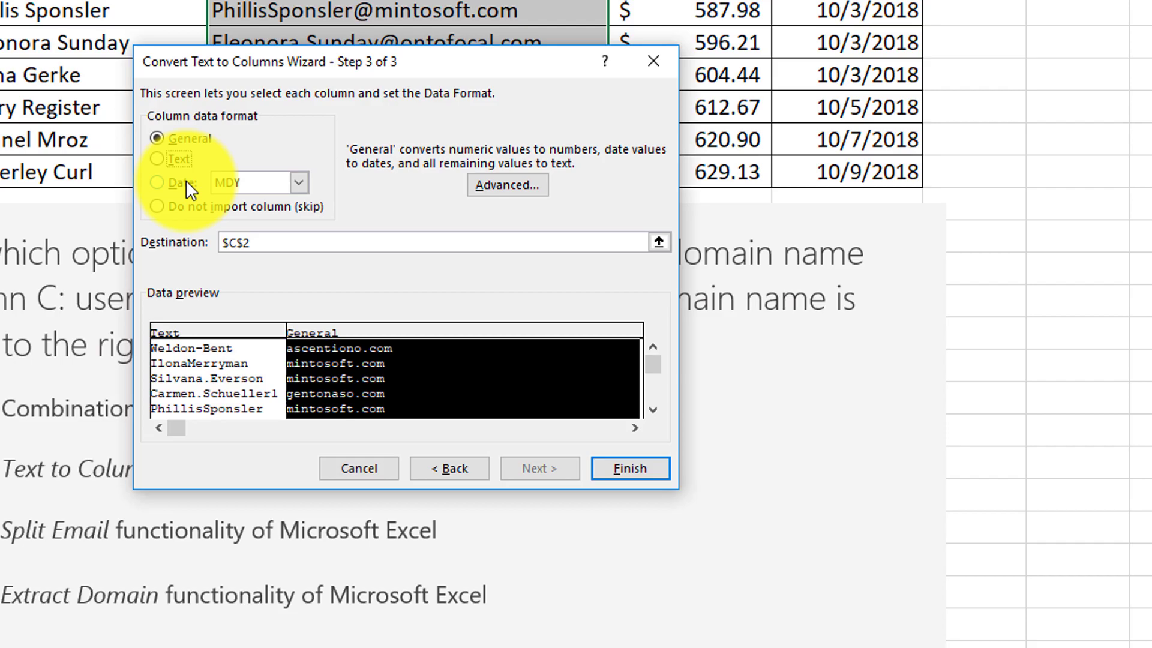
pyautogui.click(151, 155)
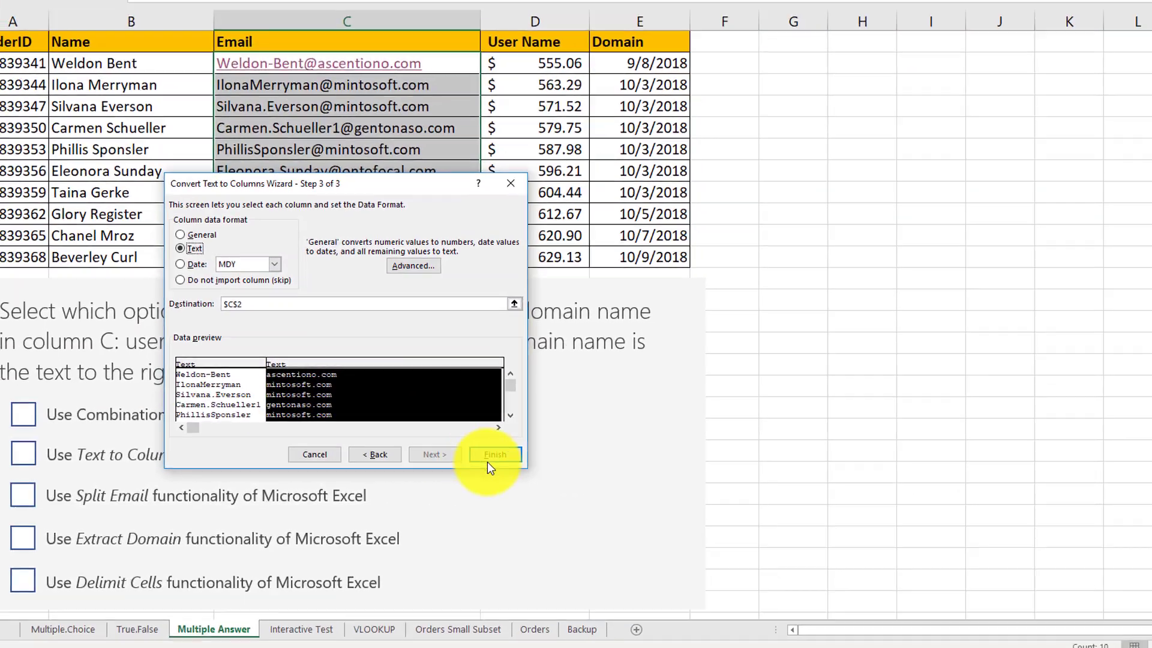
# Finish the Text to Columns split at @ and confirm overwriting column D's existing data.
pyautogui.click(489, 459)
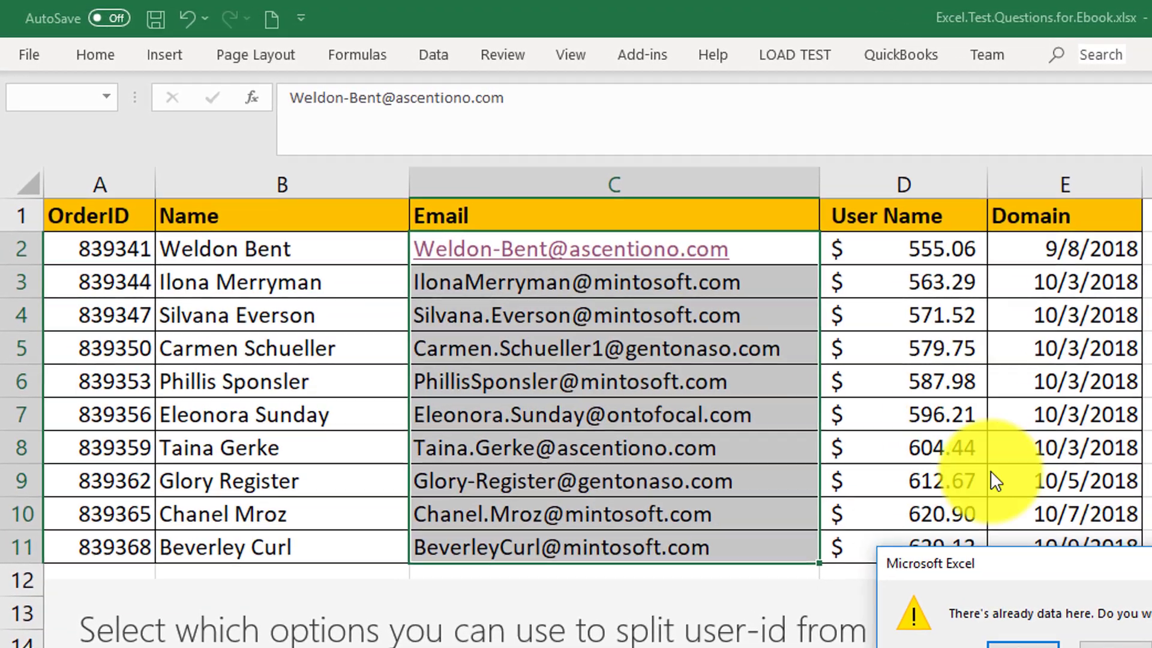
pyautogui.click(1020, 644)
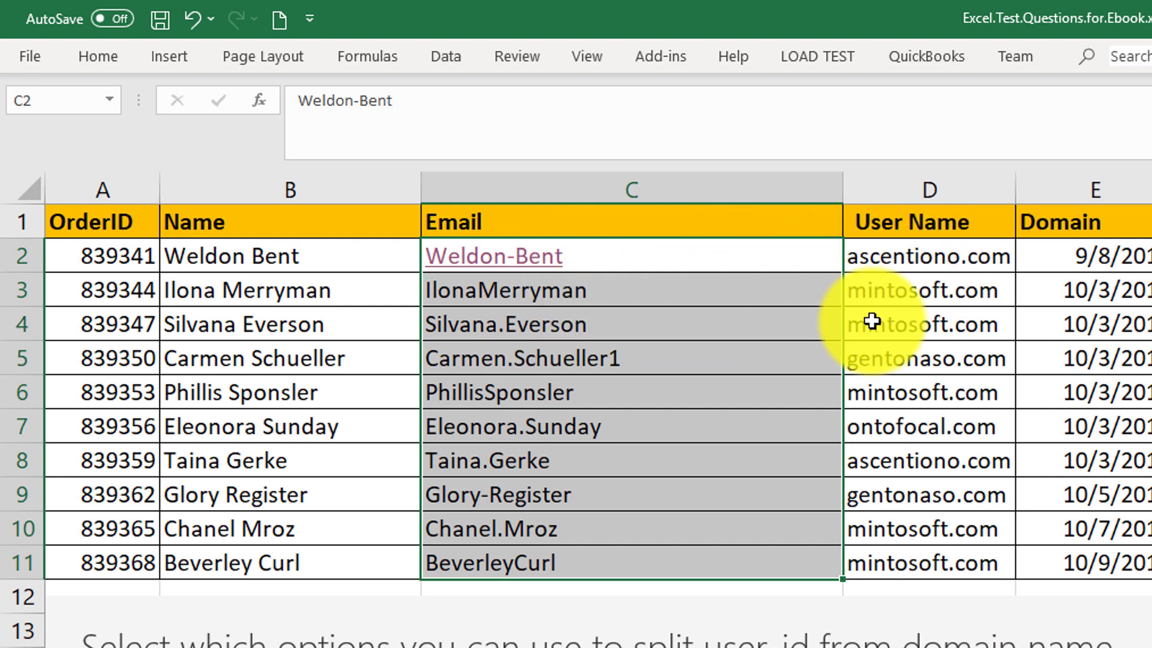
# Label C1 as 'User ID' and D1 as 'Domain Name'.
pyautogui.click(477, 223)
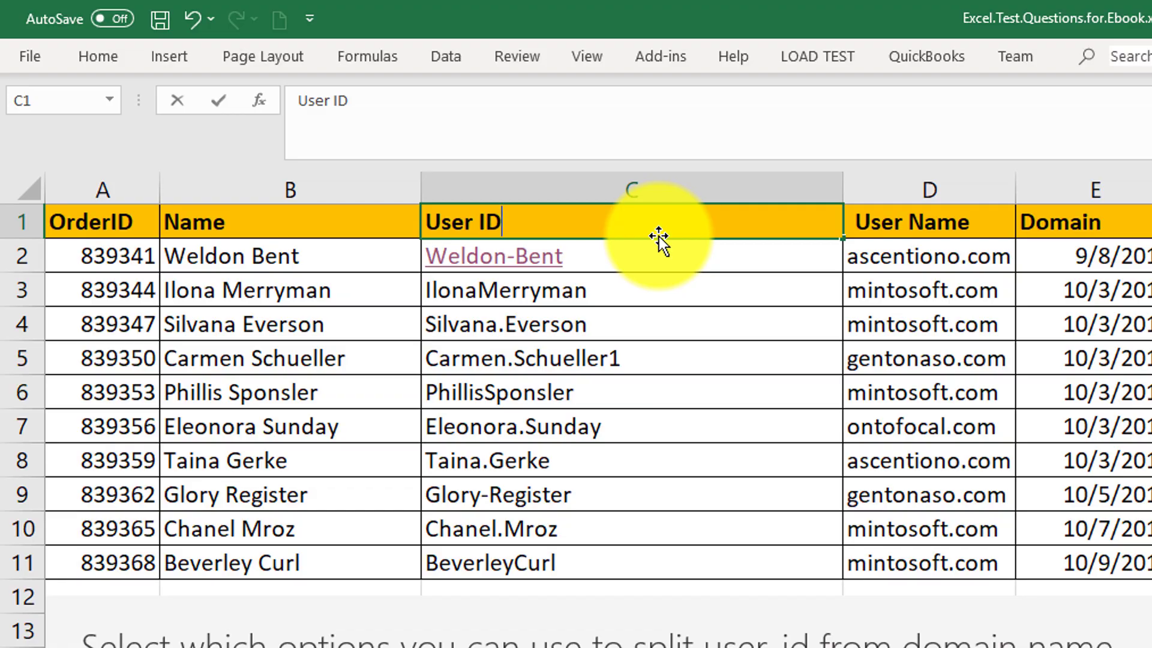
pyautogui.press('Tab')
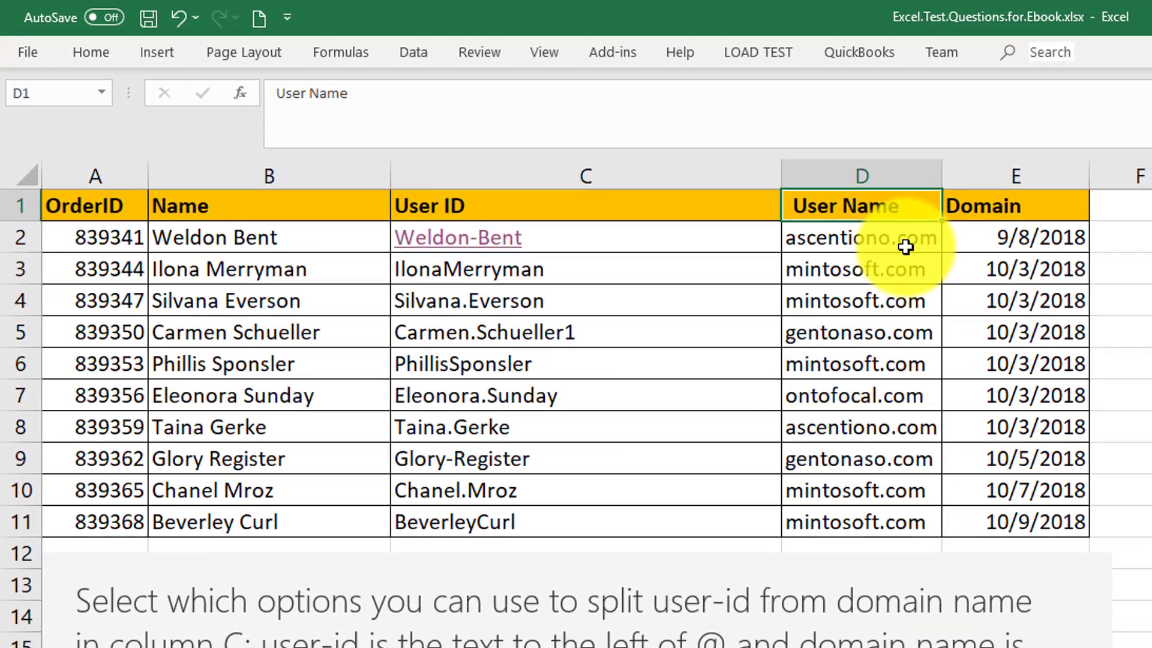
pyautogui.write('Domain Name')
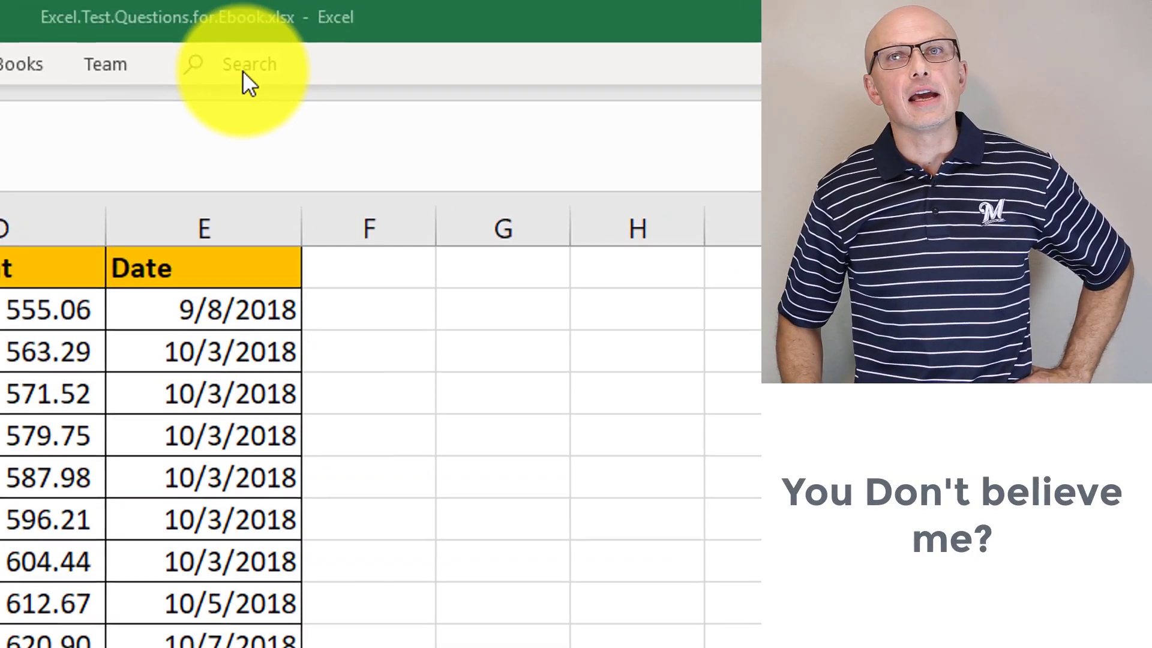
# Search Excel's commands for 'split email' to check for a Split Email feature.
pyautogui.click(243, 69)
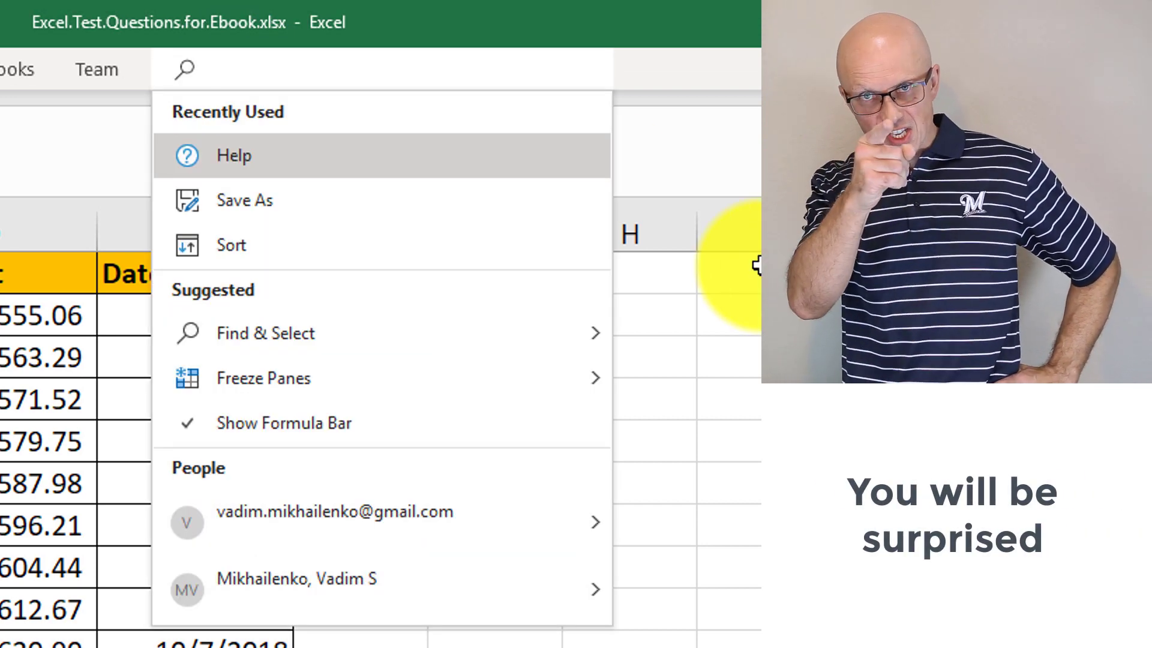
pyautogui.write('split email')
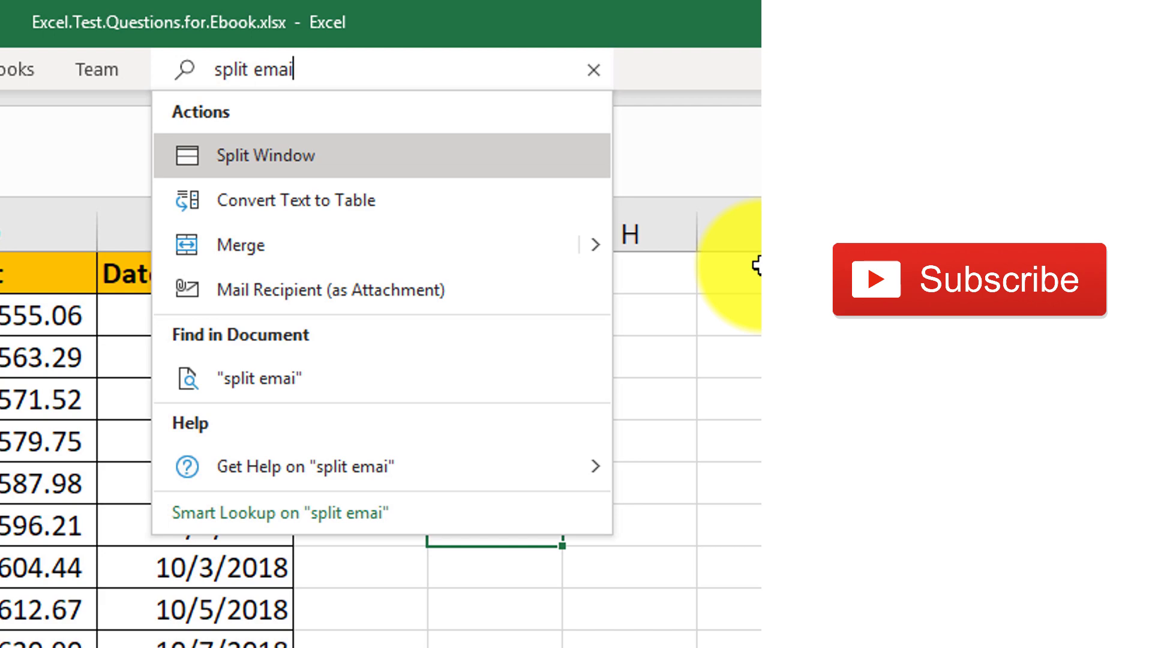